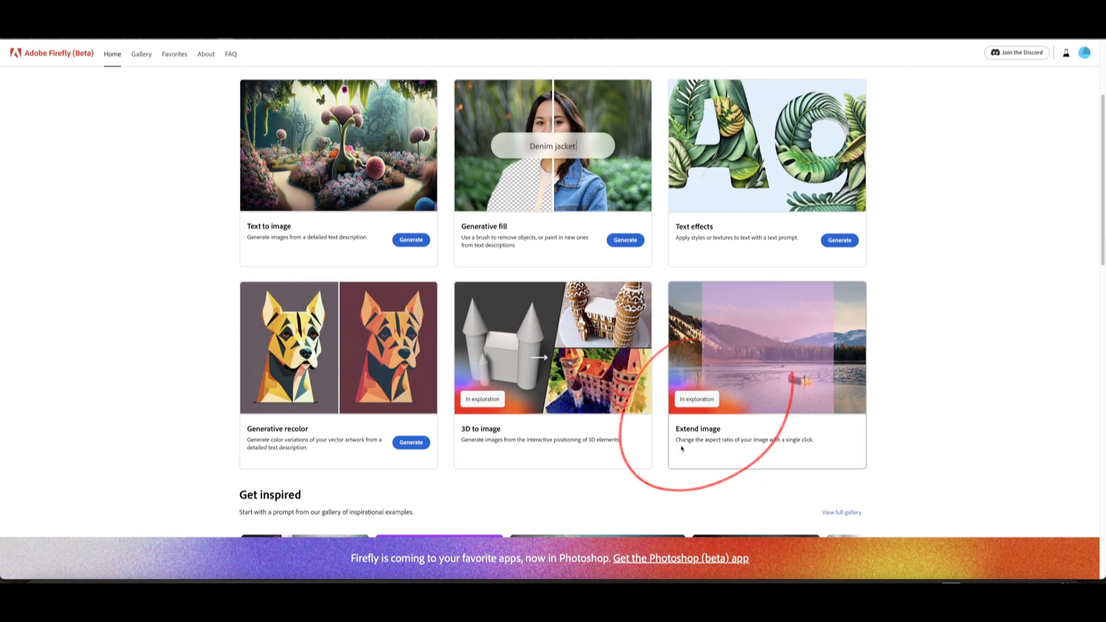
# - Open the Generative fill tool from the home page's list of generative features
pyautogui.scroll(1, 575, 425)
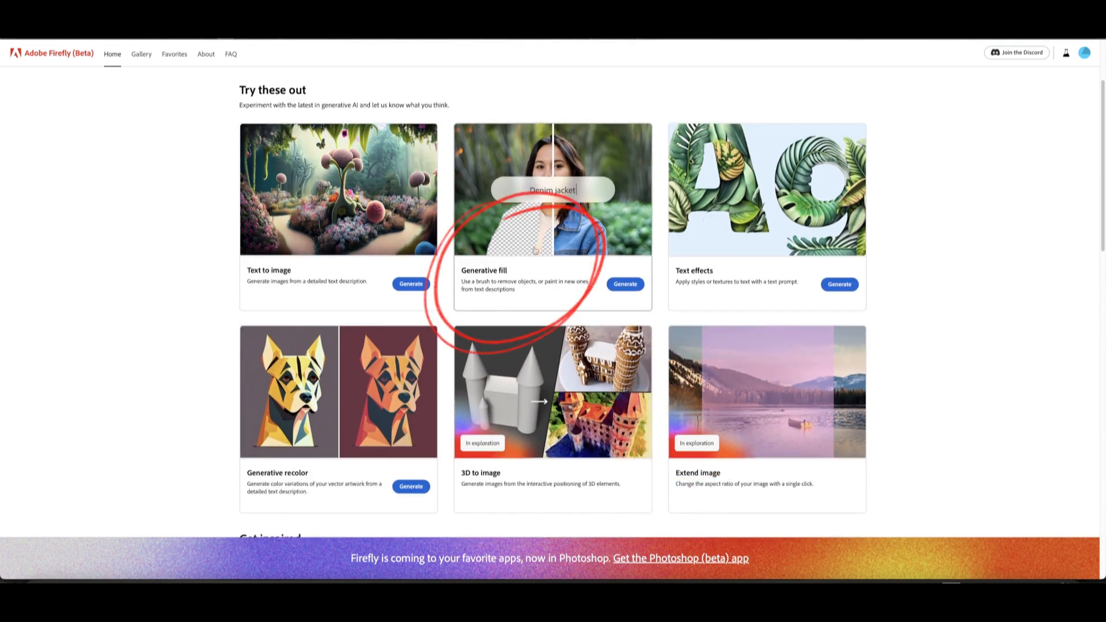
pyautogui.scroll(1, 535, 250)
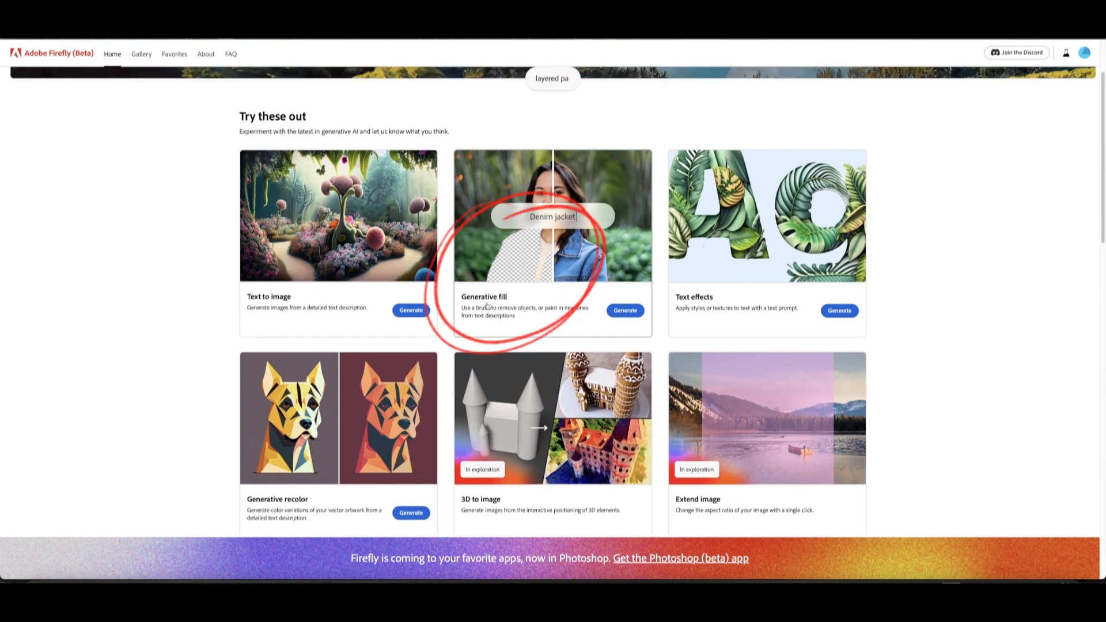
pyautogui.click(630, 312)
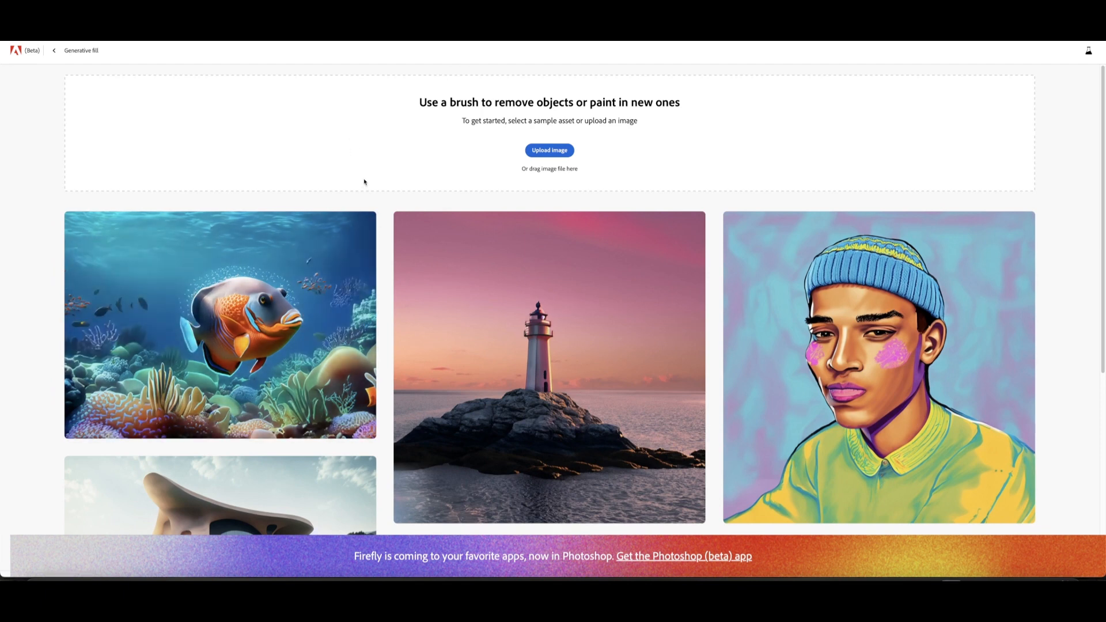
# - Browse the sample images and open the lighthouse at sunset for editing
pyautogui.moveTo(242, 349)
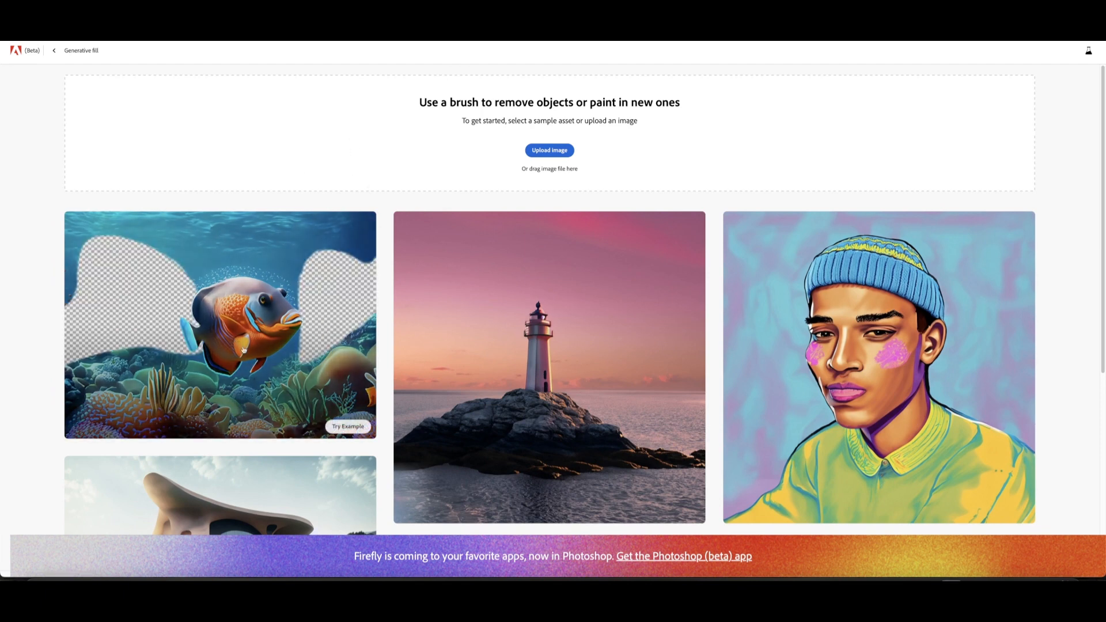
pyautogui.scroll(-2, 245, 364)
pyautogui.moveTo(514, 353)
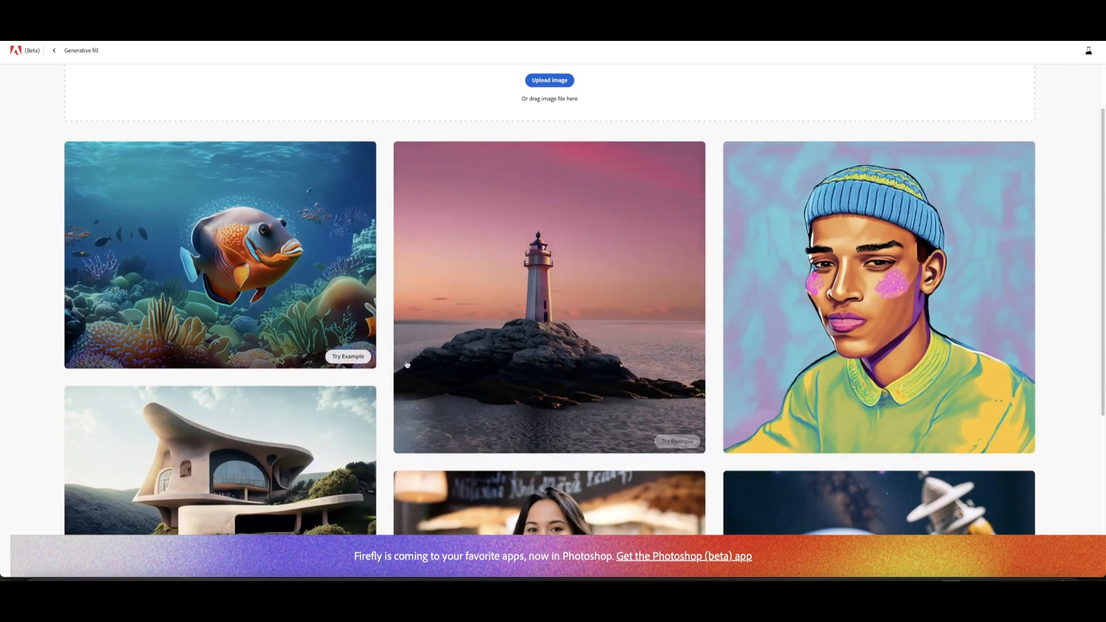
pyautogui.click(484, 333)
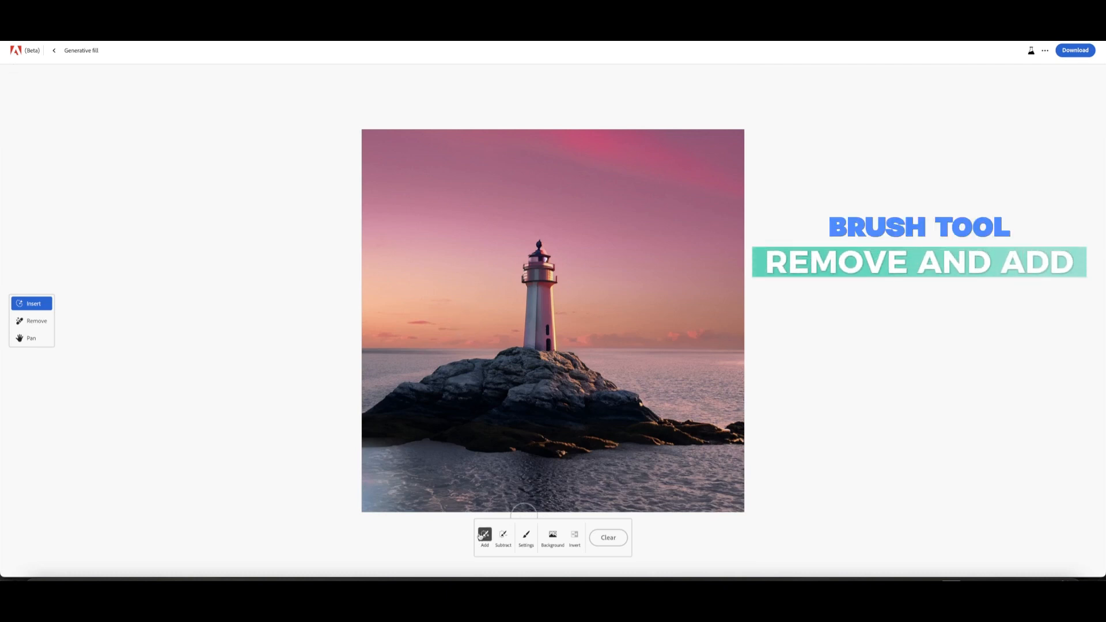
# - Try masking the low rocks beside the lighthouse, clear the mask, and view the brush size, hardness and opacity settings
pyautogui.moveTo(603, 441); pyautogui.dragTo(720, 437)
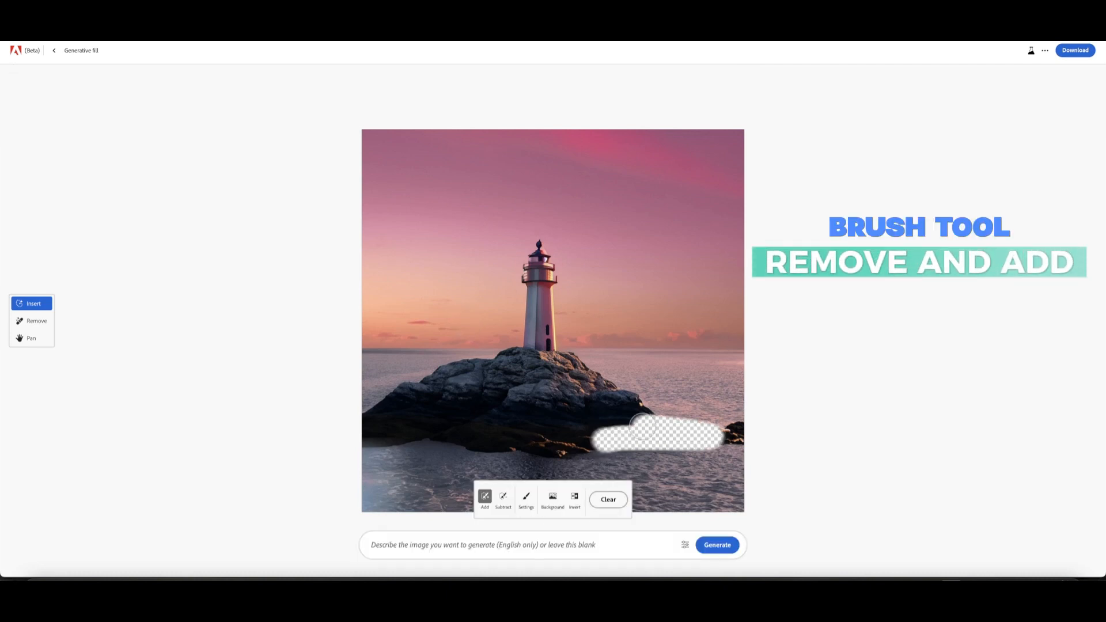
pyautogui.moveTo(642, 426)
pyautogui.mouseDown()
pyautogui.moveTo(680, 427)
pyautogui.moveTo(634, 403)
pyautogui.moveTo(594, 432)
pyautogui.mouseUp()
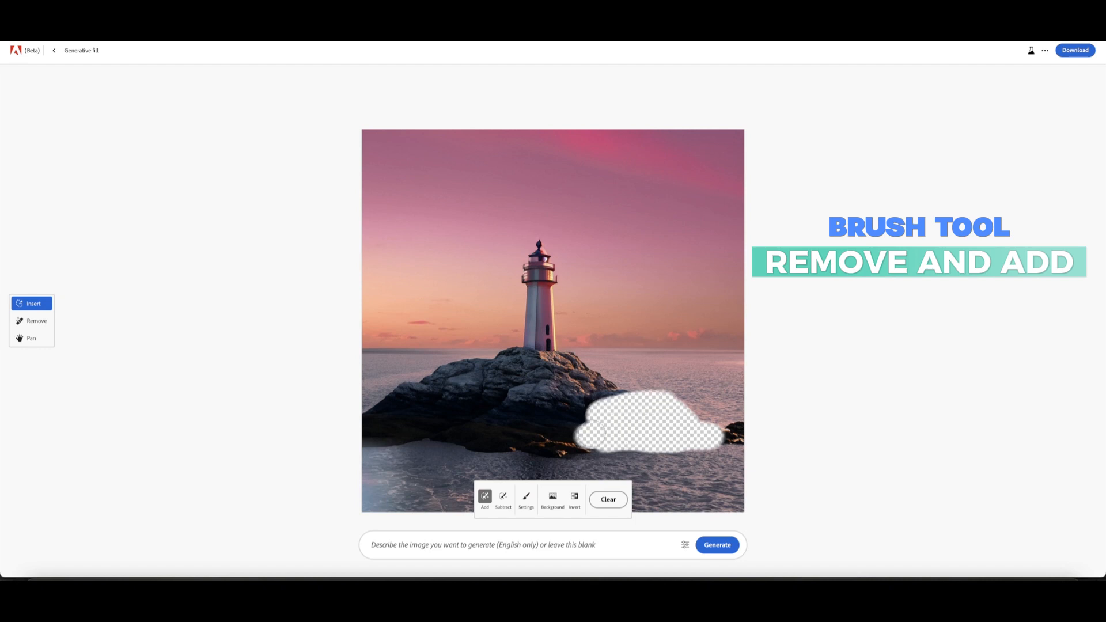
pyautogui.click(609, 500)
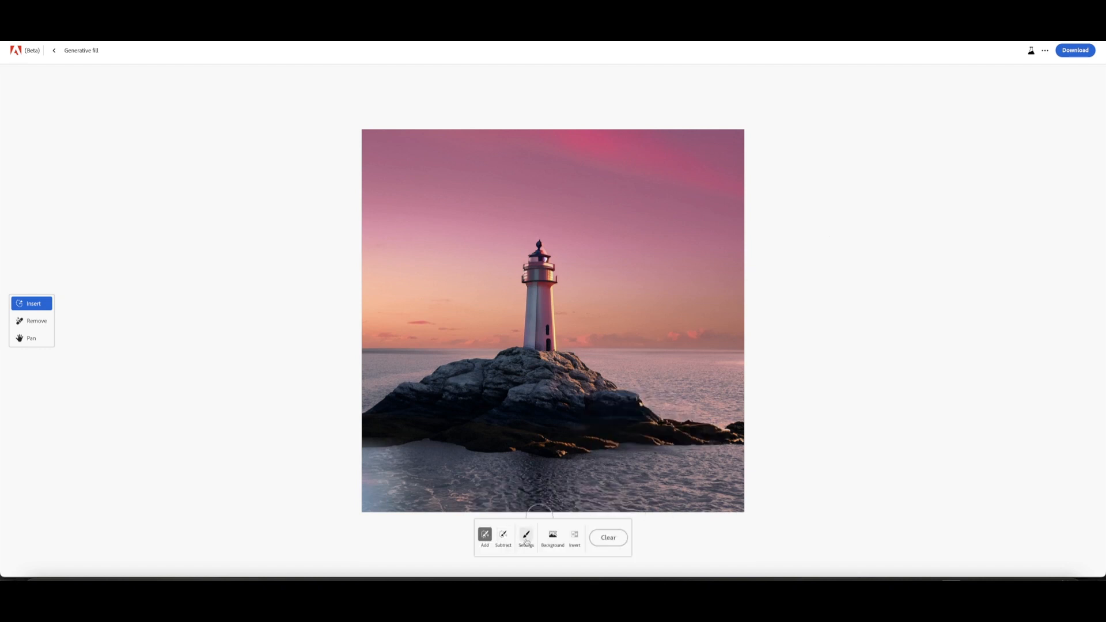
pyautogui.click(526, 541)
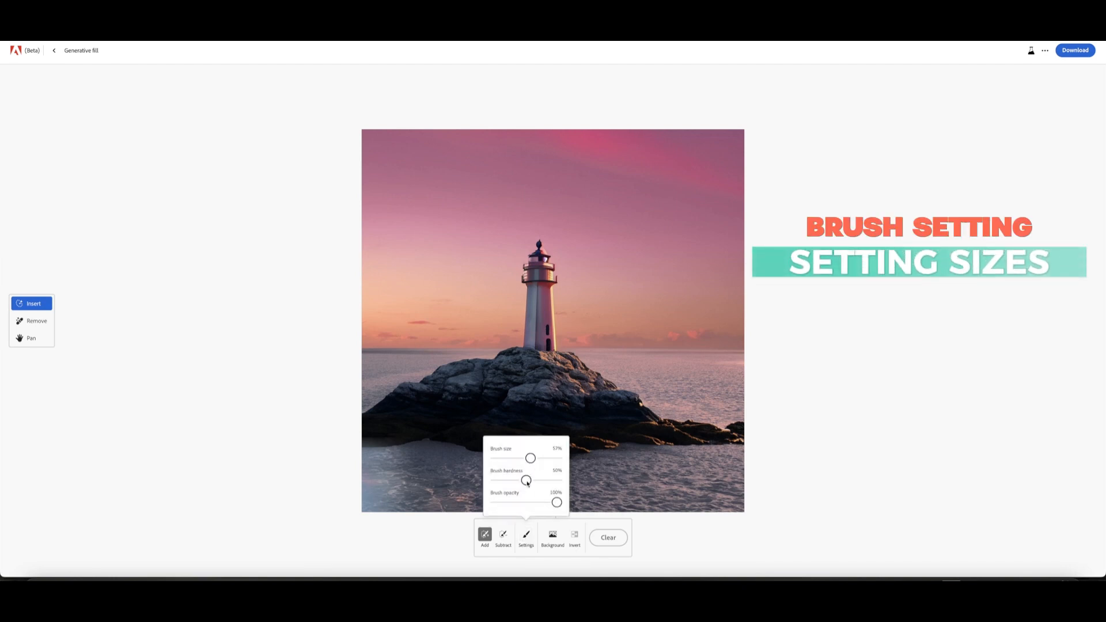
pyautogui.click(694, 531)
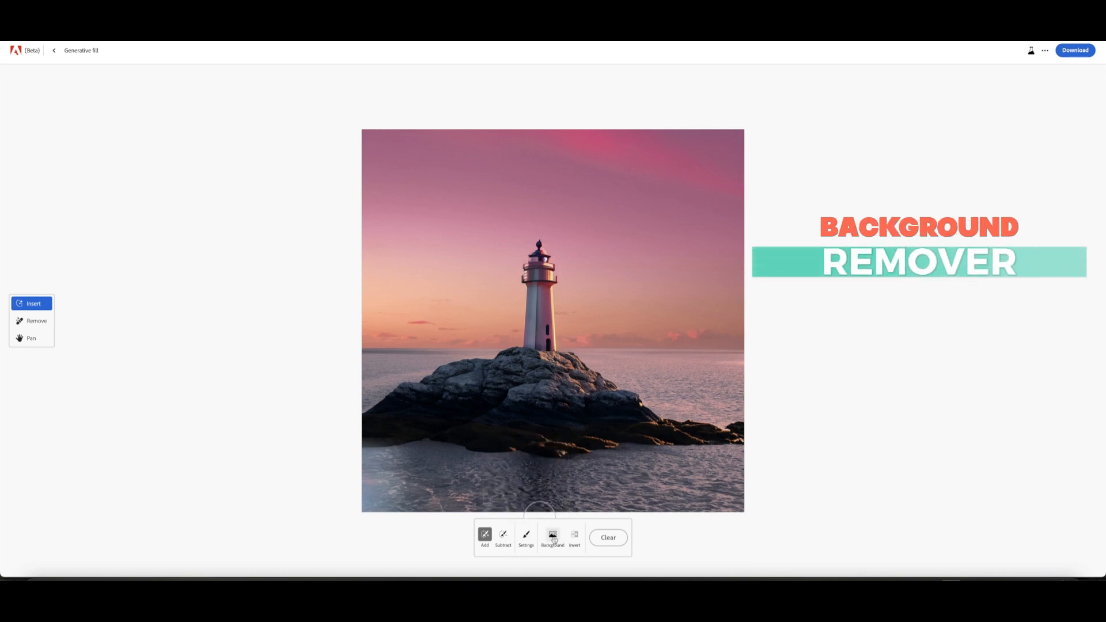
# - Replace the lighthouse sample with the motorcycle rider image and remove its background
pyautogui.click(56, 52)
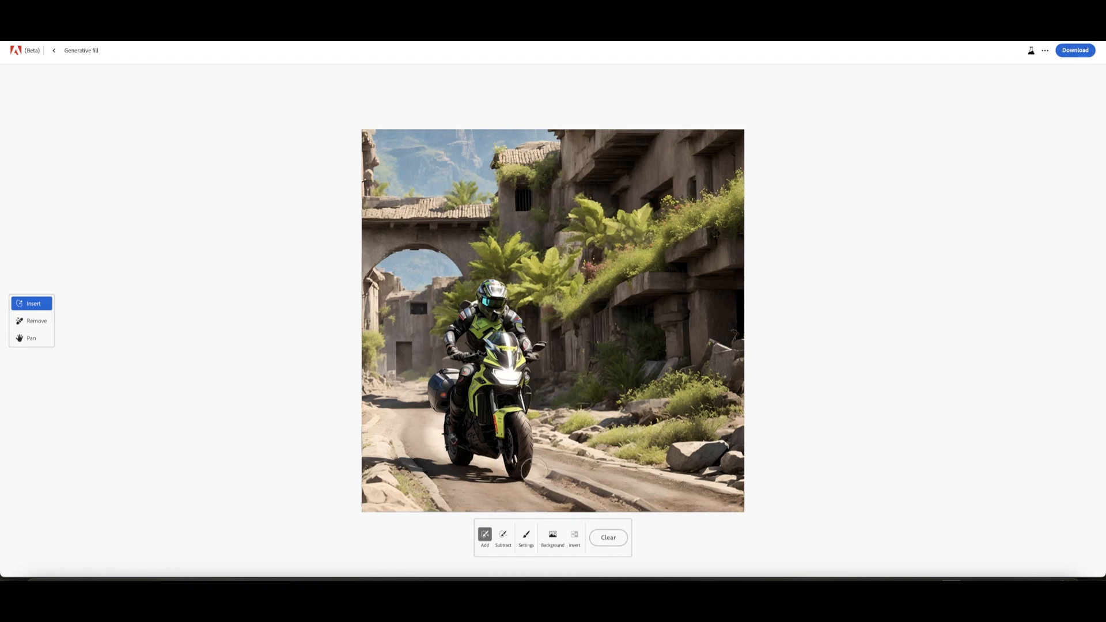
pyautogui.click(553, 536)
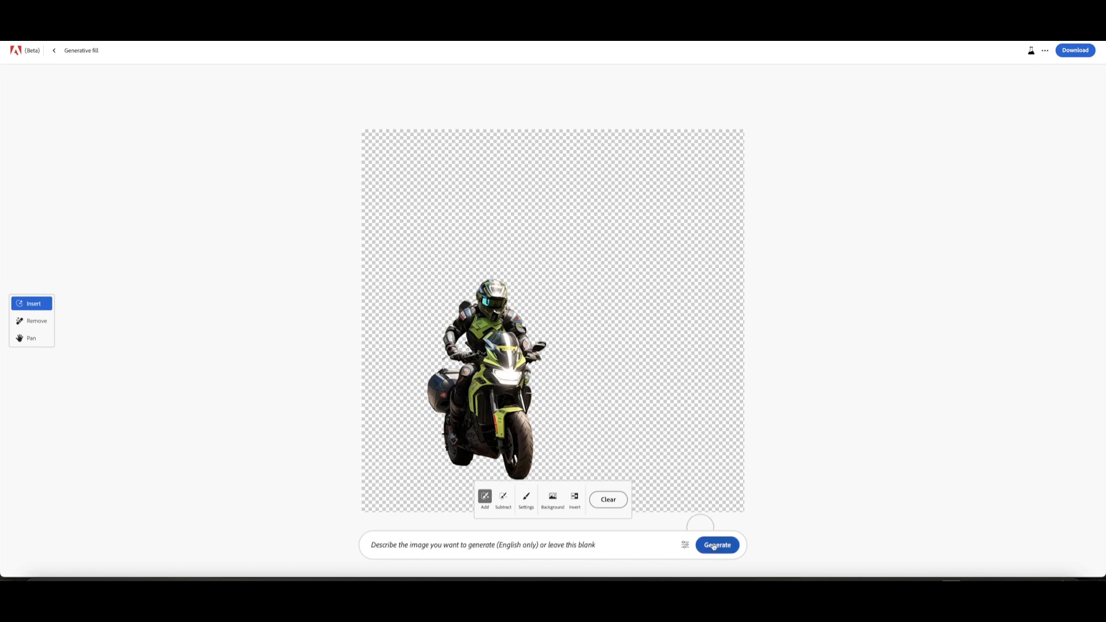
# - Generate a new background from the prompt "A man riding motorcycle on a dusty savanna grassland, dust behind him"
pyautogui.click(601, 546)
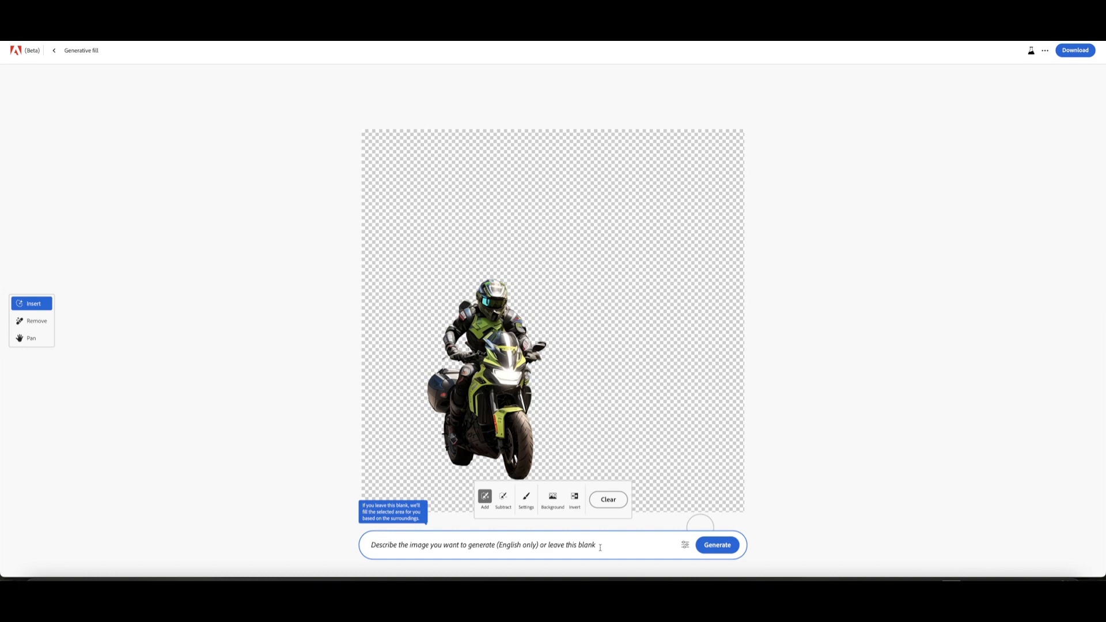
pyautogui.write('A man riding motorcycle on a dusty savanna grassland, dust behind him')
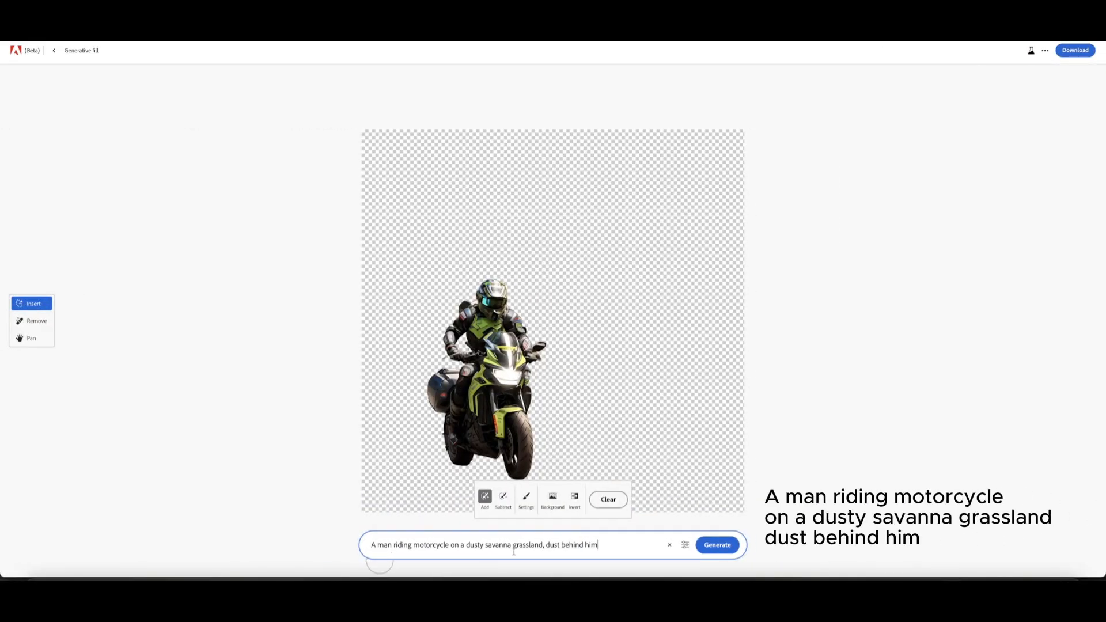
pyautogui.click(712, 545)
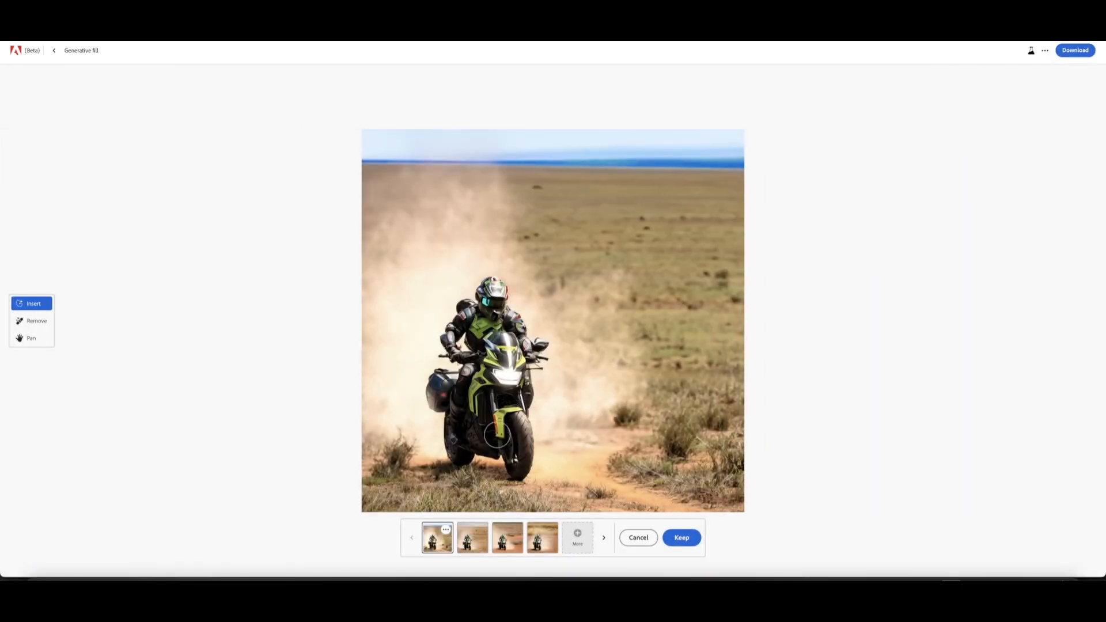
# - Compare the generated motorcycle variations and publish the third one, with red soil and grey shrubs
pyautogui.click(473, 540)
pyautogui.click(509, 540)
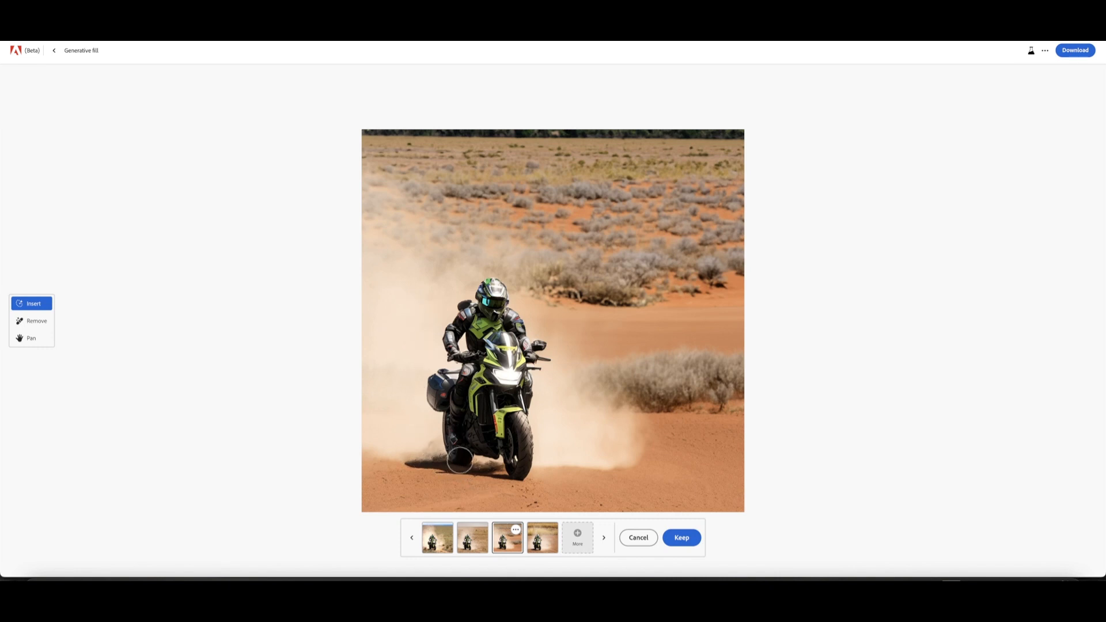
pyautogui.click(546, 540)
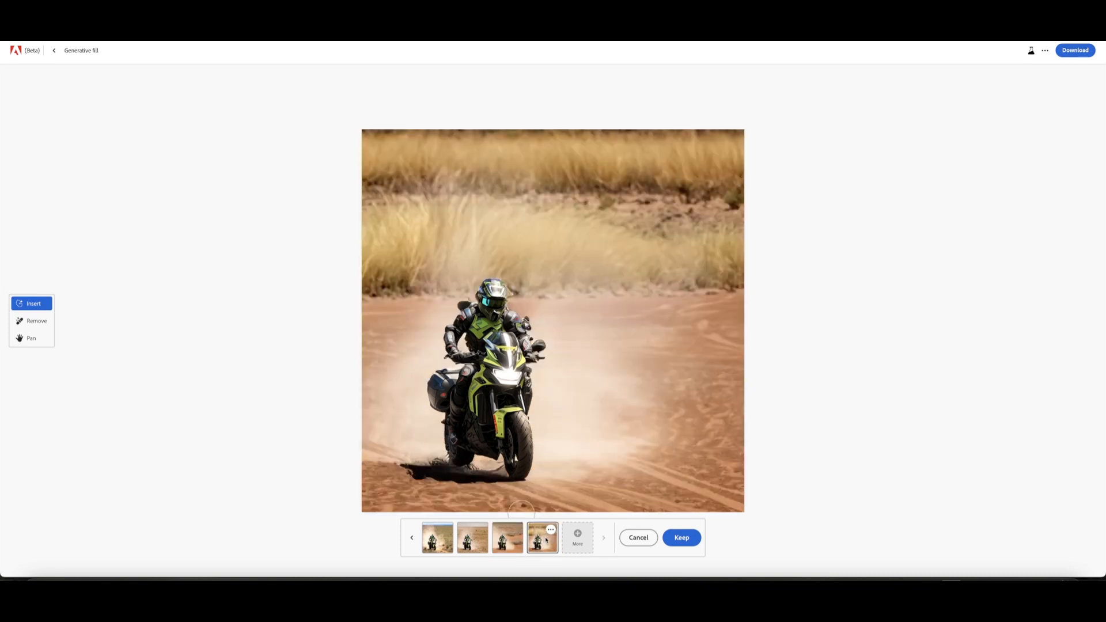
pyautogui.click(507, 541)
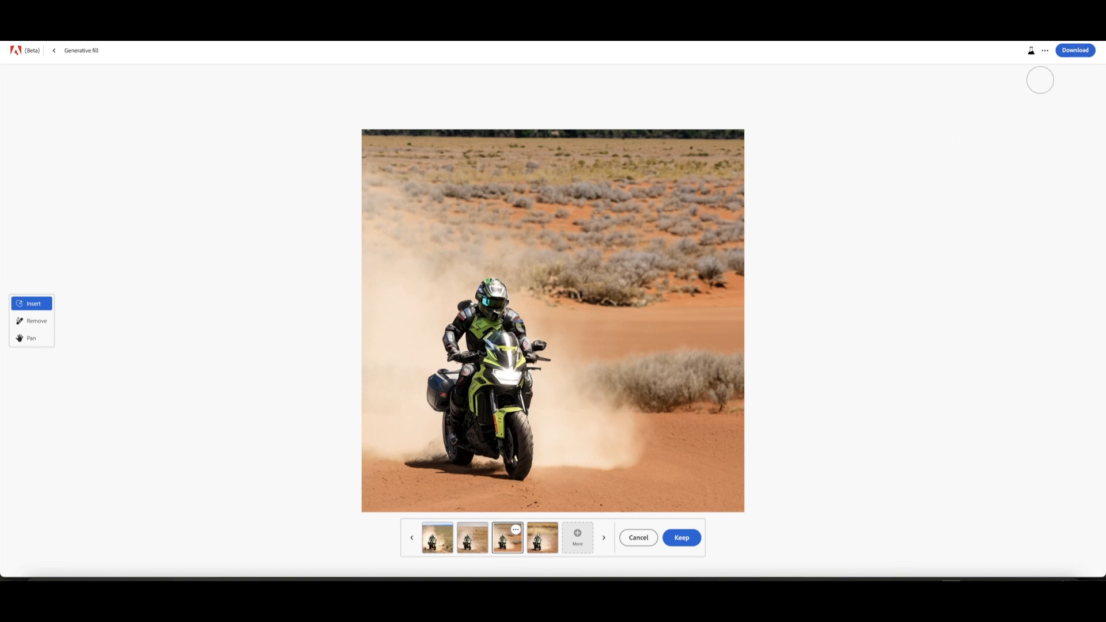
pyautogui.click(1047, 53)
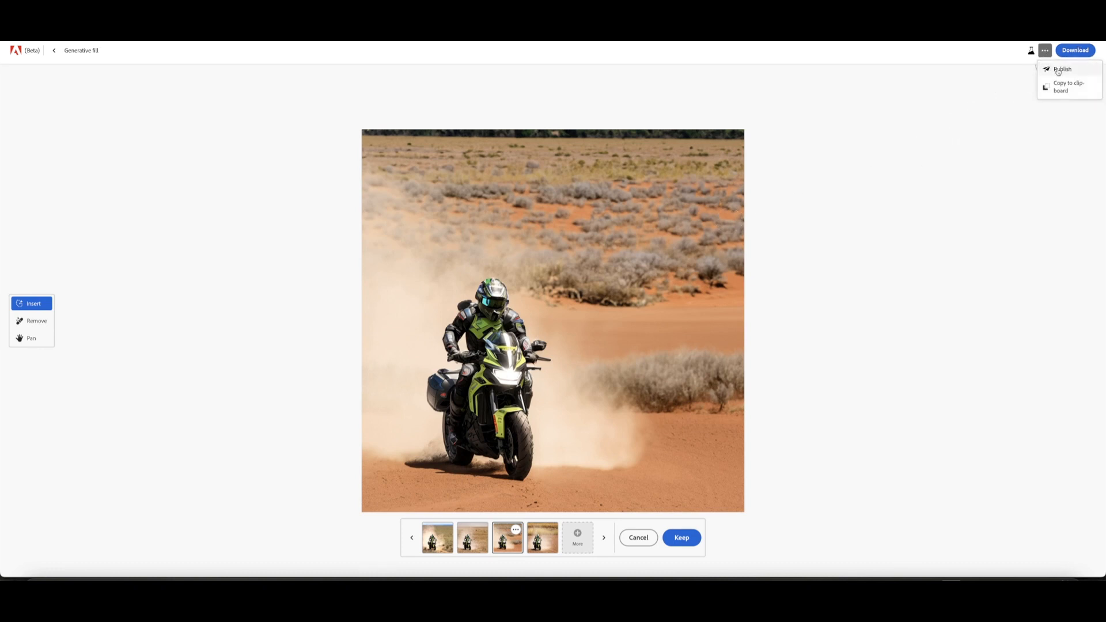
pyautogui.click(1061, 69)
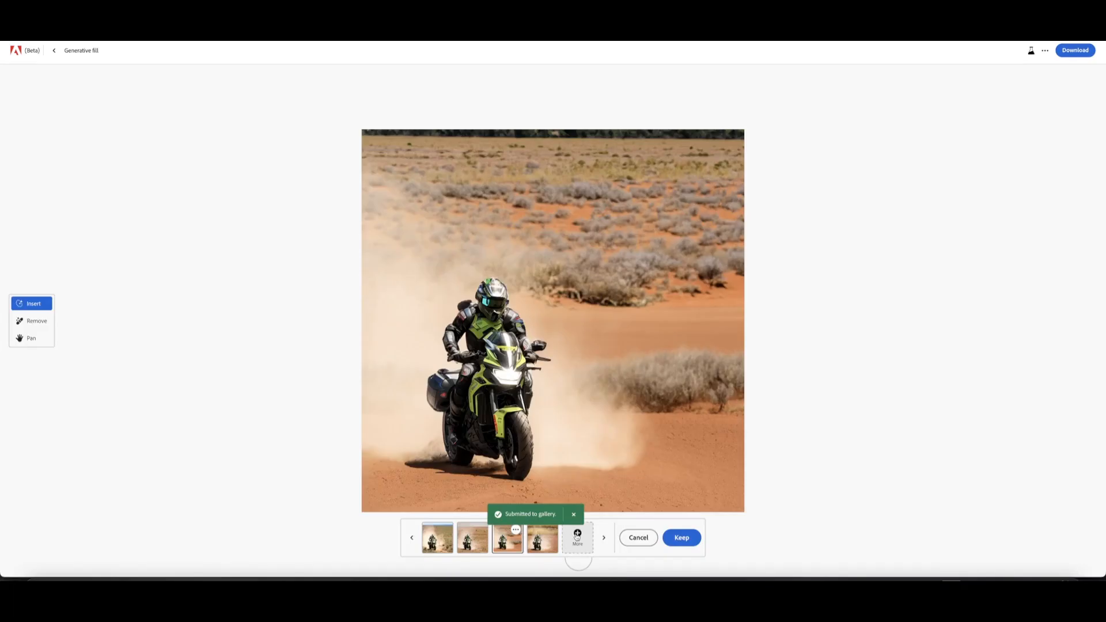
# - Generate more motorcycle variations, compare them and select the second one, with the large dust cloud under a blue sky
pyautogui.click(577, 536)
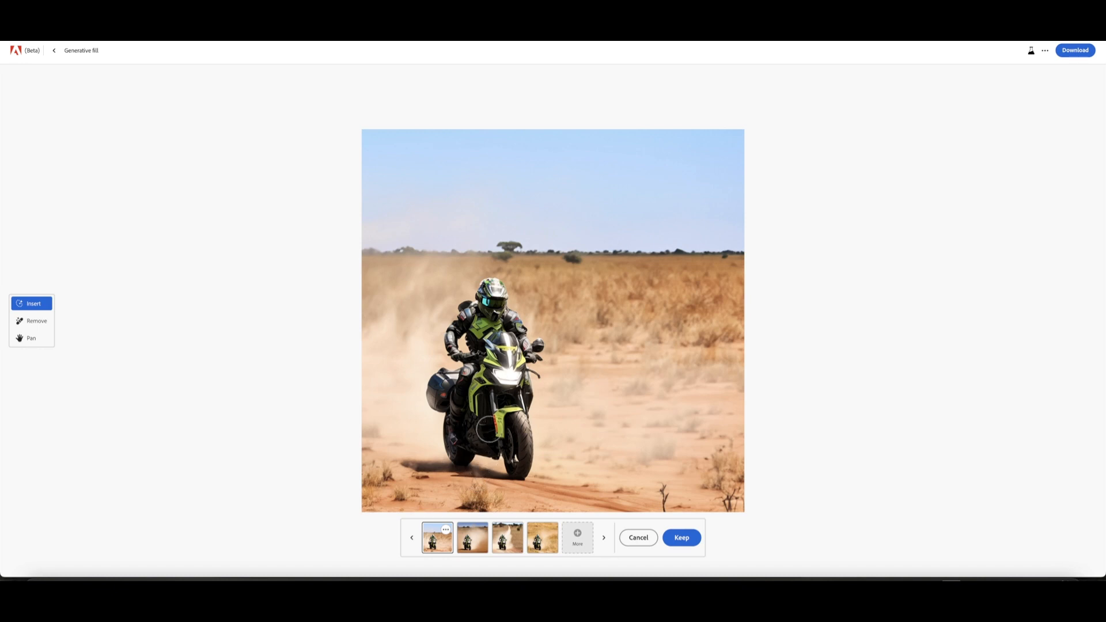
pyautogui.click(464, 547)
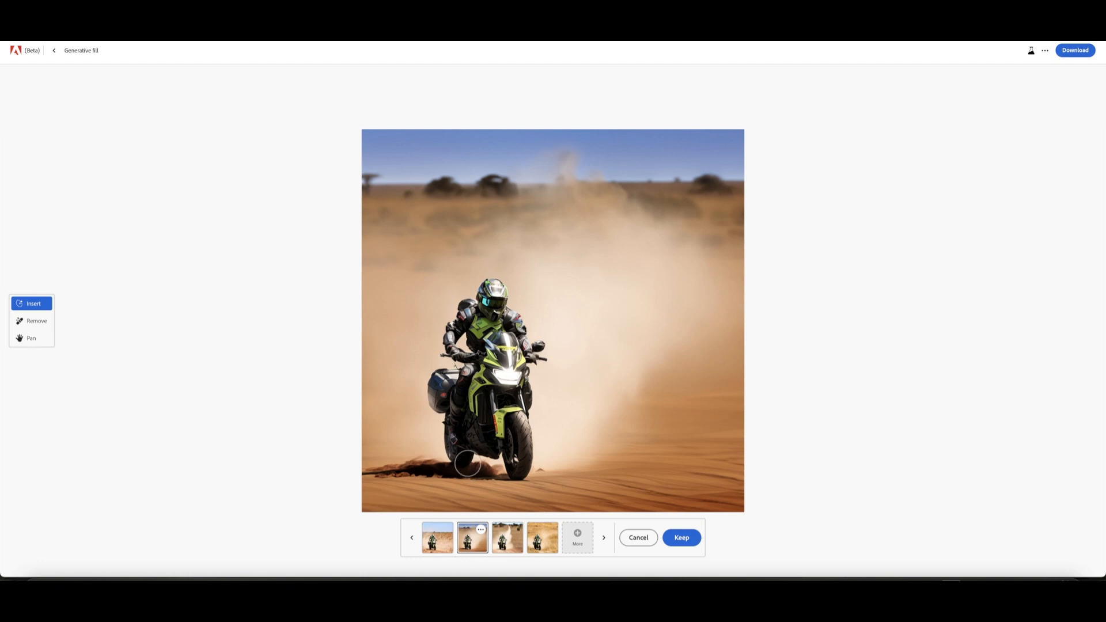
pyautogui.click(508, 546)
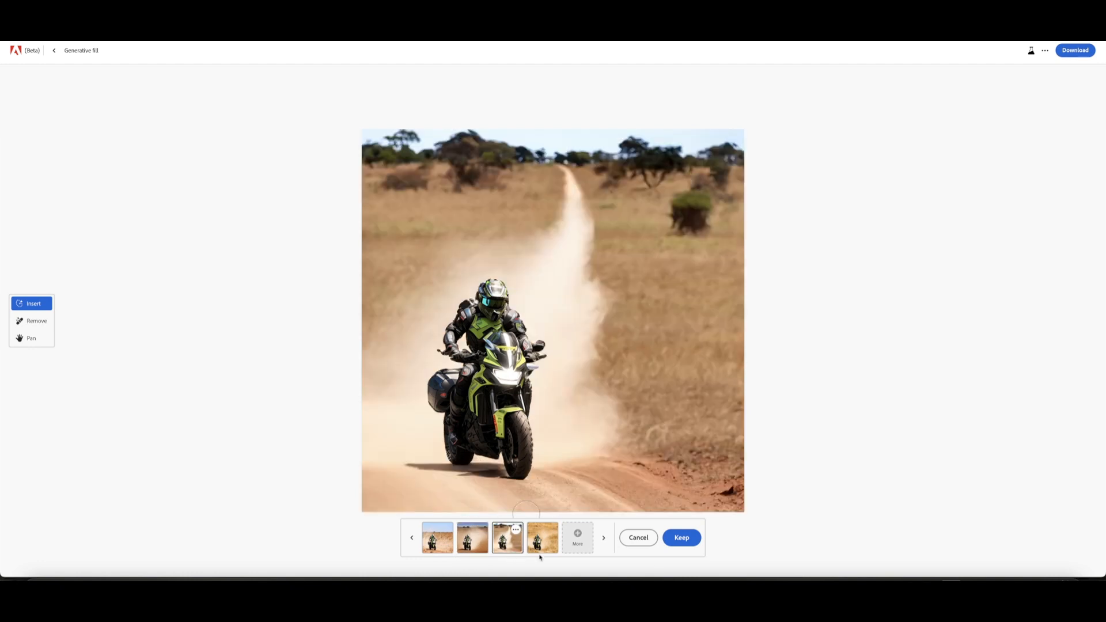
pyautogui.click(547, 538)
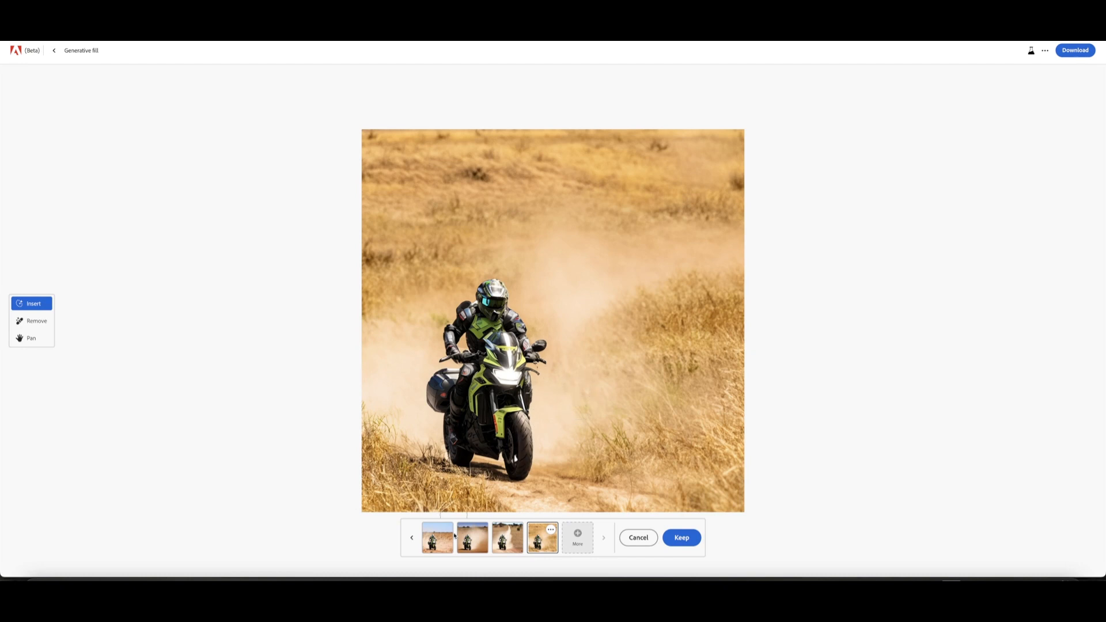
pyautogui.click(471, 542)
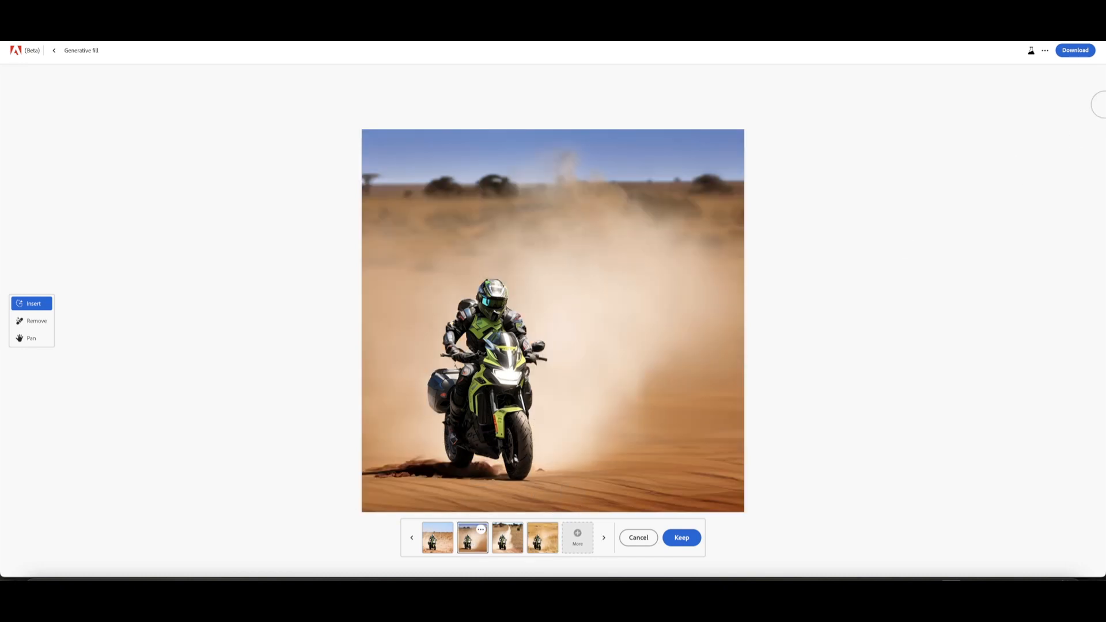
# - Publish the selected dust-cloud variation to the gallery
pyautogui.click(1045, 51)
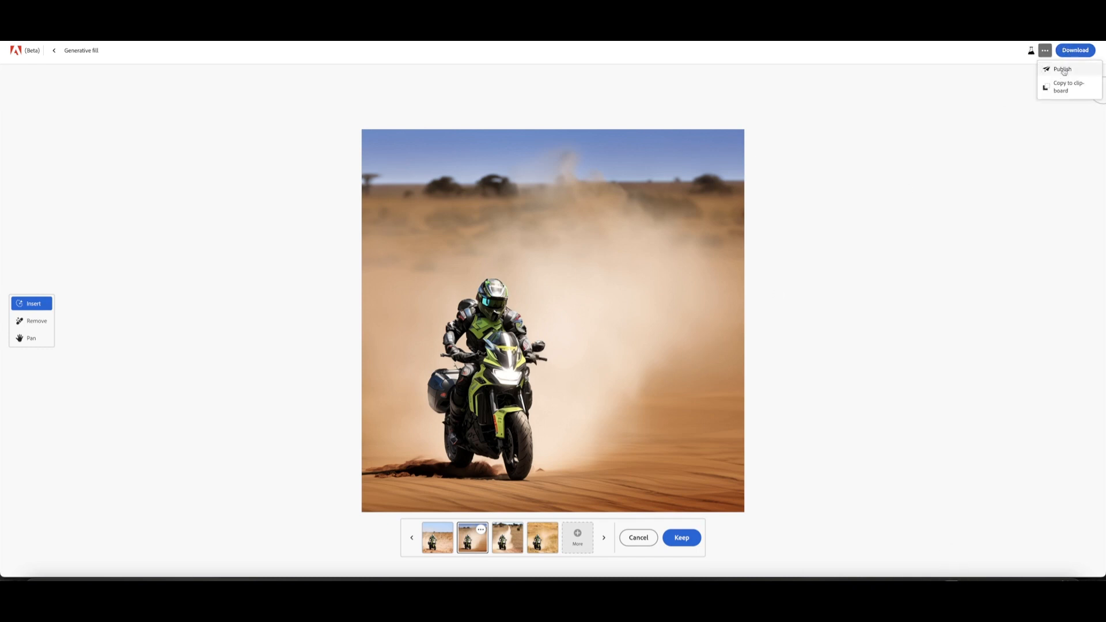
pyautogui.click(1063, 69)
pyautogui.click(791, 423)
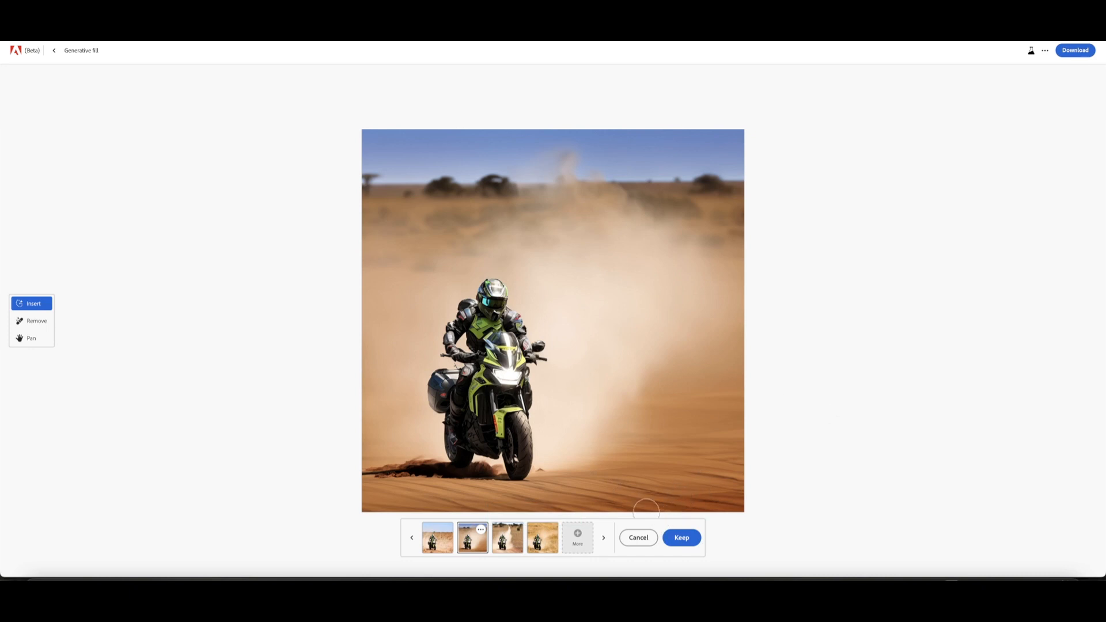
# - Discard the motorcycle variations and load the tiger image into Generative fill
pyautogui.click(643, 539)
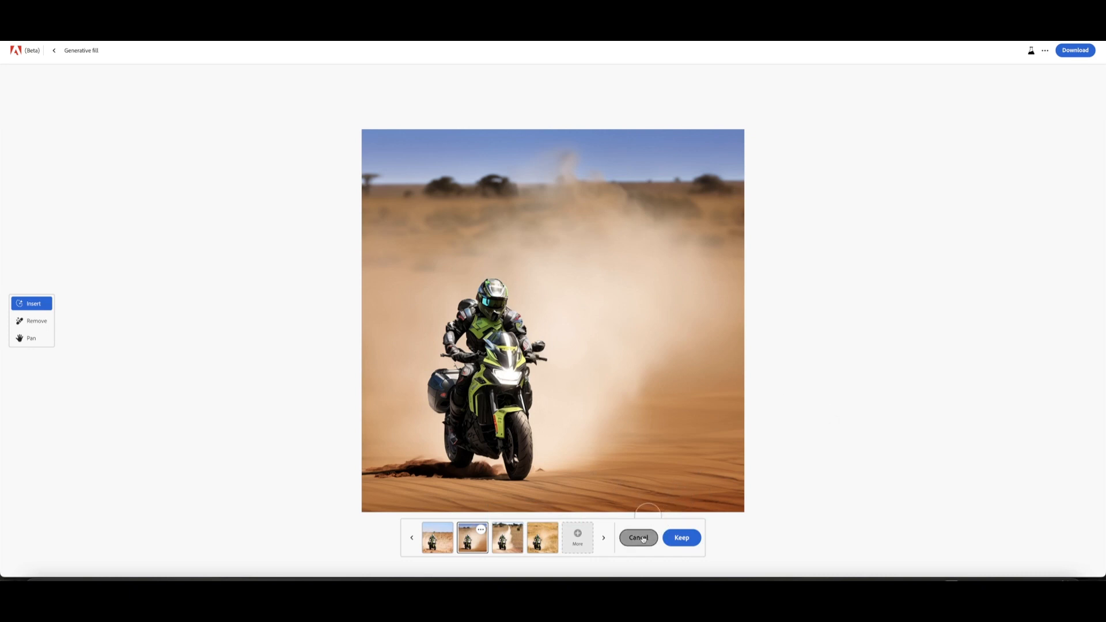
pyautogui.click(55, 50)
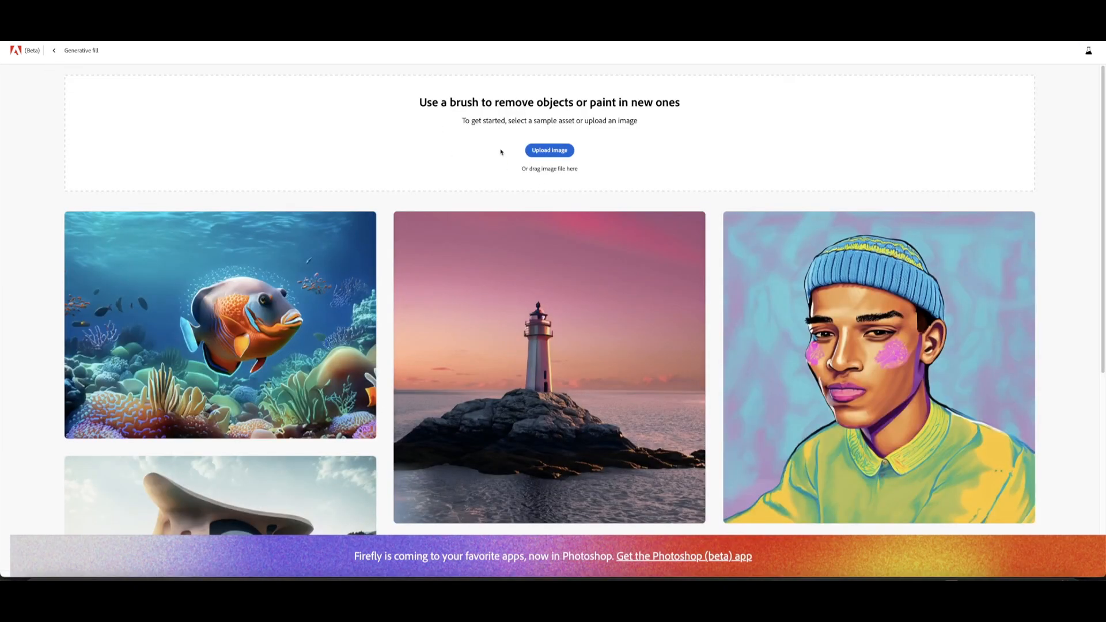
pyautogui.click(40, 576)
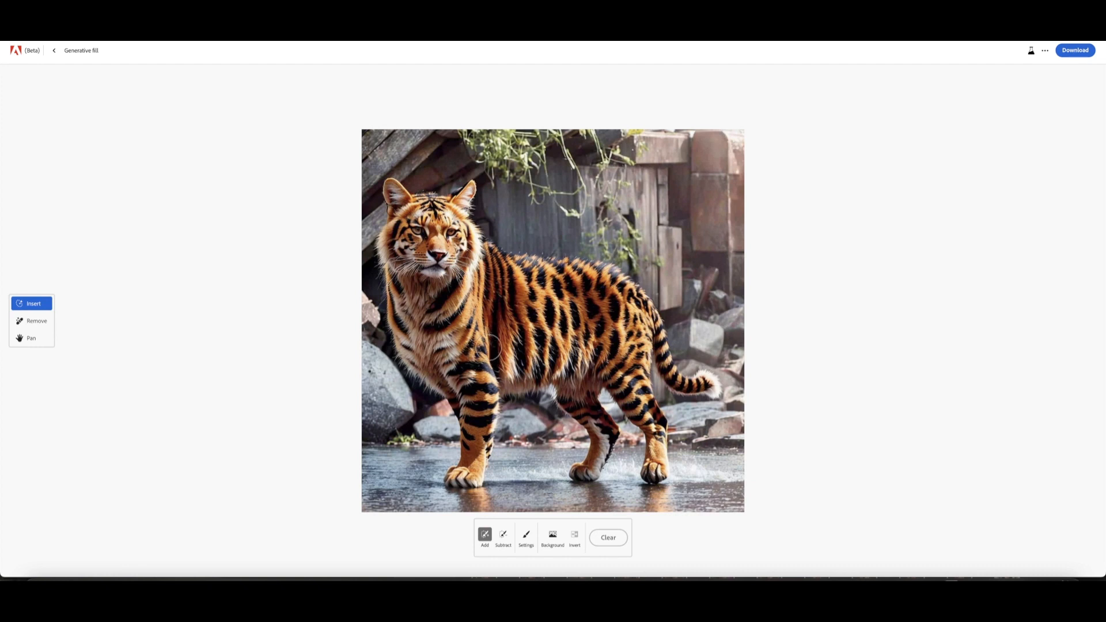
# - Remove the tiger image's background and brush away the leftover white fringe around the tail tip with the Remove tool
pyautogui.click(559, 538)
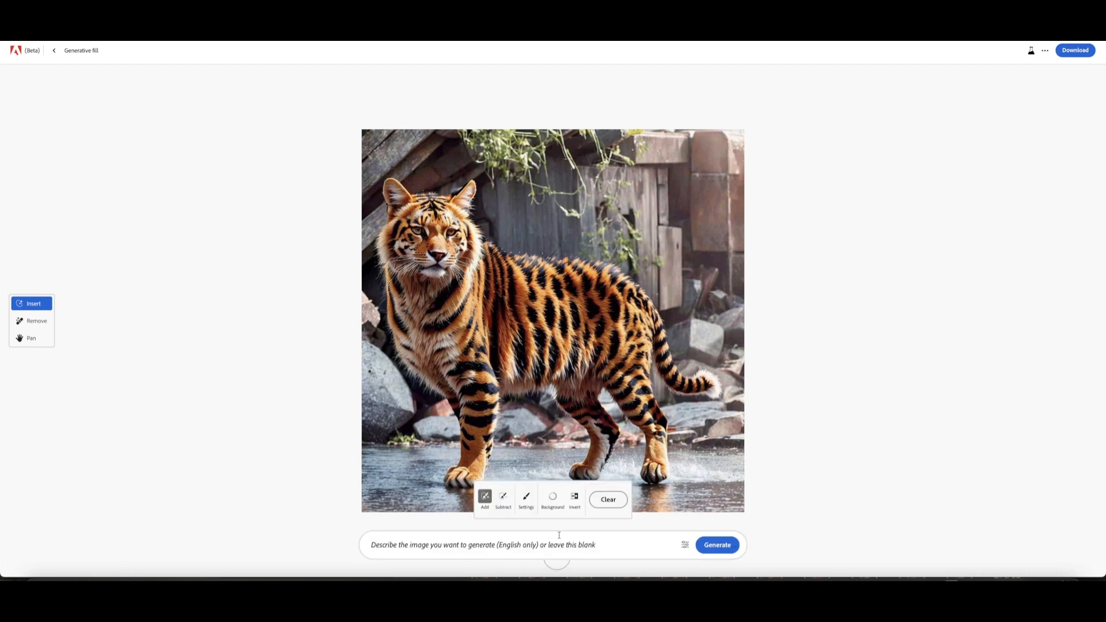
pyautogui.scroll(5, 686, 374)
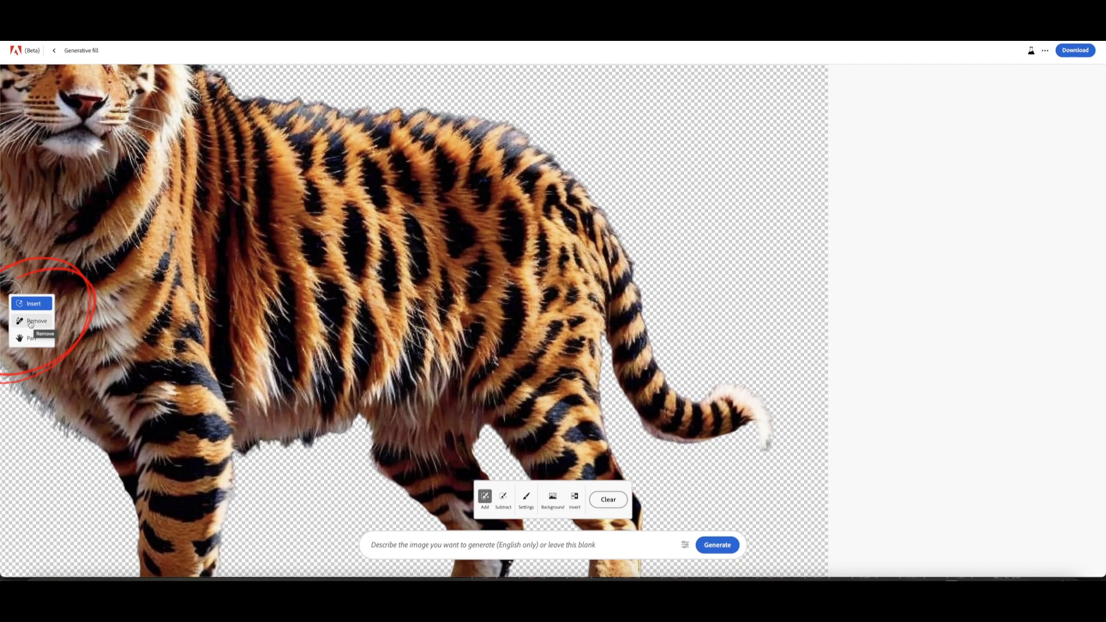
pyautogui.click(31, 321)
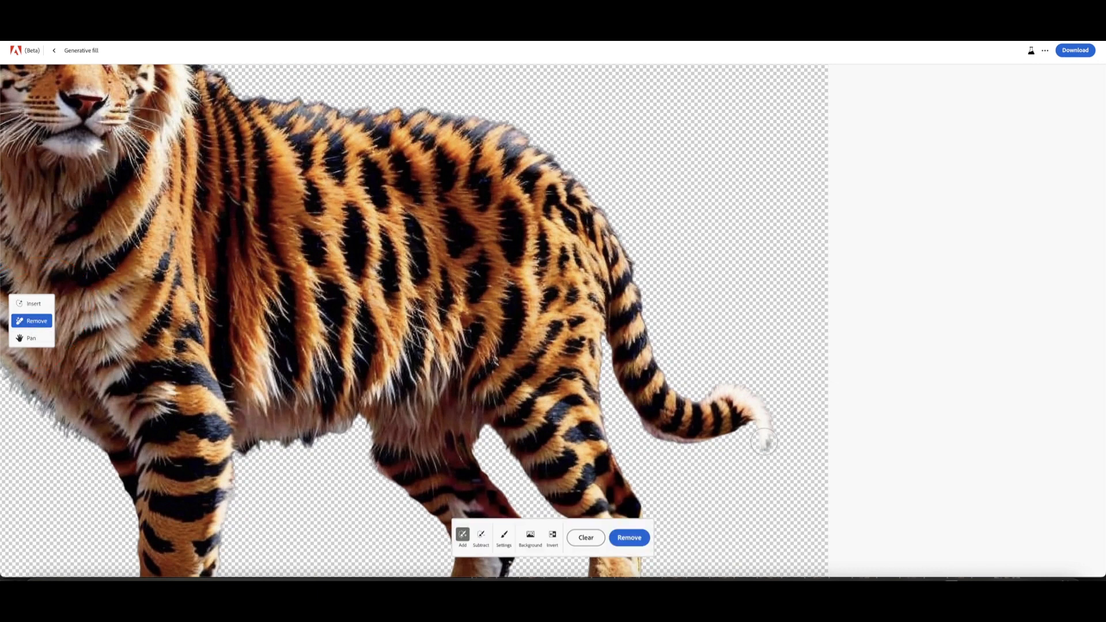
pyautogui.moveTo(770, 413)
pyautogui.mouseDown()
pyautogui.moveTo(736, 375)
pyautogui.moveTo(715, 380)
pyautogui.mouseUp()
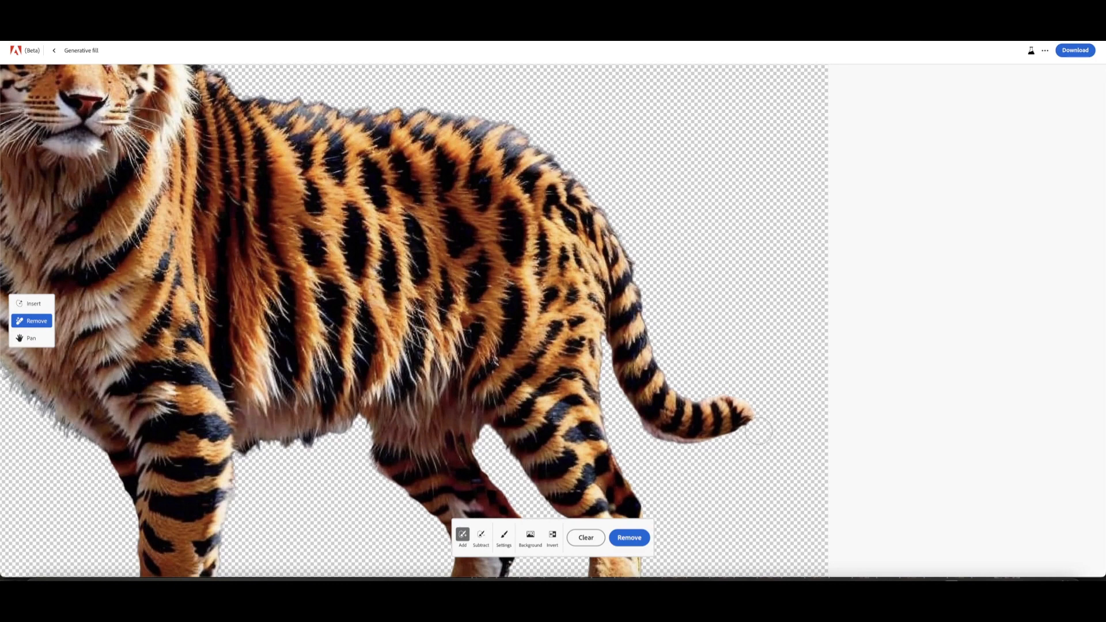
# - Generate a new background for the tiger cutout with the prompt "A tiger in Africa savanna grassland, round sunset behind the trees"
pyautogui.scroll(5, 732, 454)
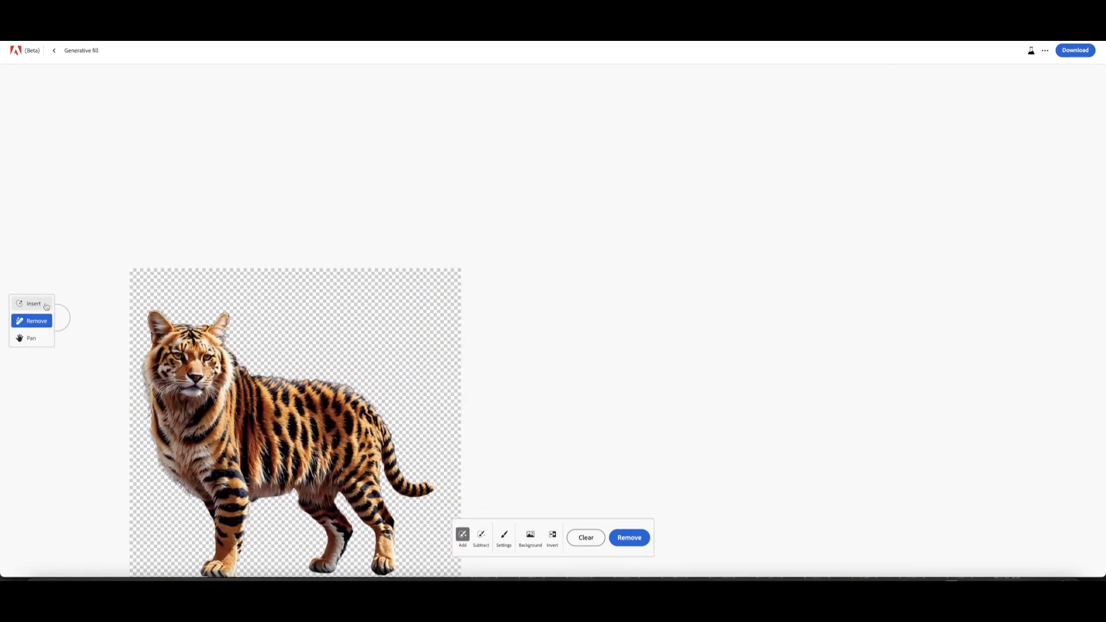
pyautogui.click(23, 338)
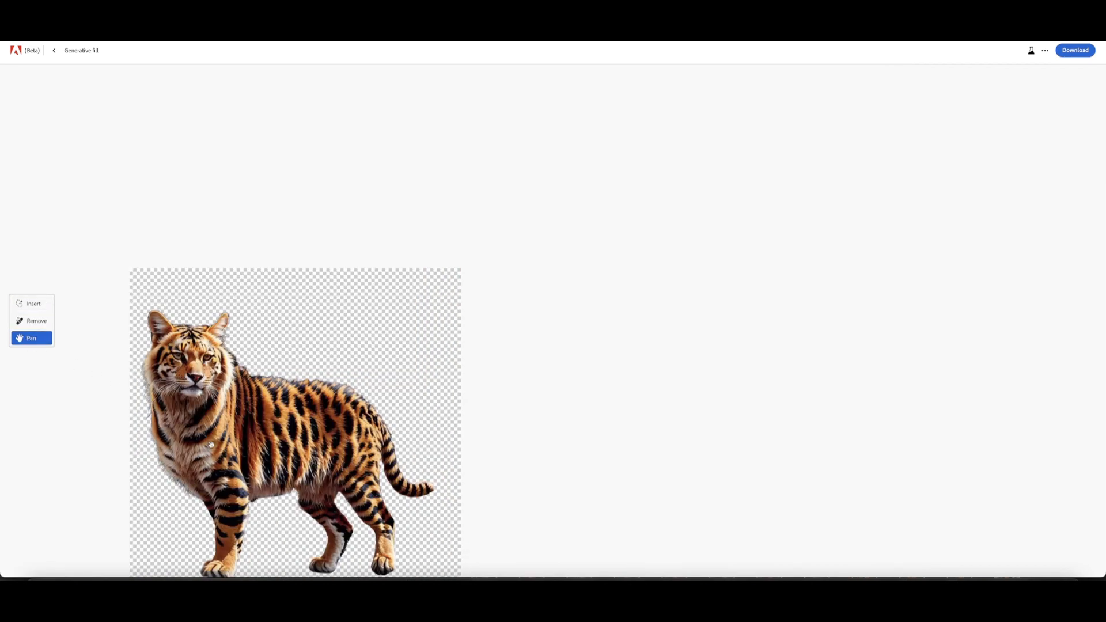
pyautogui.moveTo(255, 467); pyautogui.dragTo(504, 394)
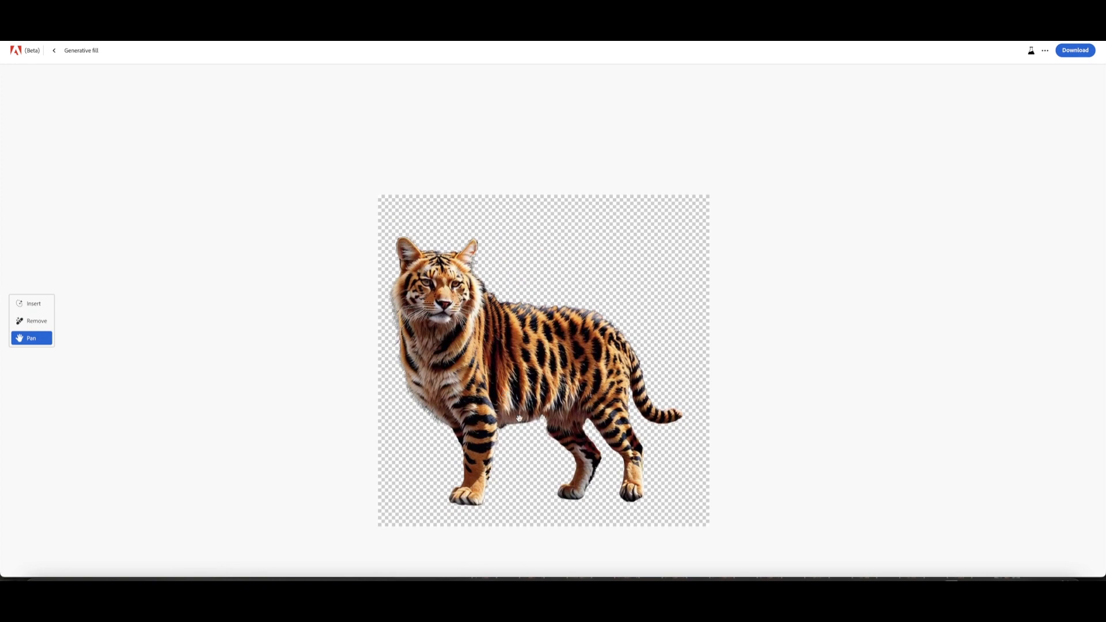
pyautogui.scroll(-1, 519, 419)
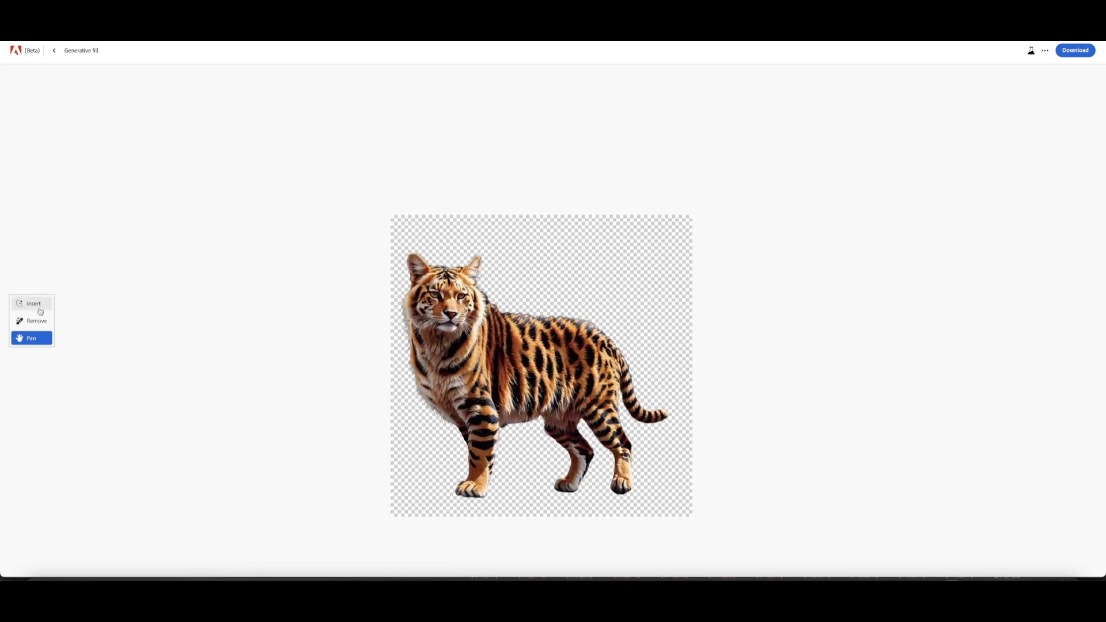
pyautogui.click(36, 310)
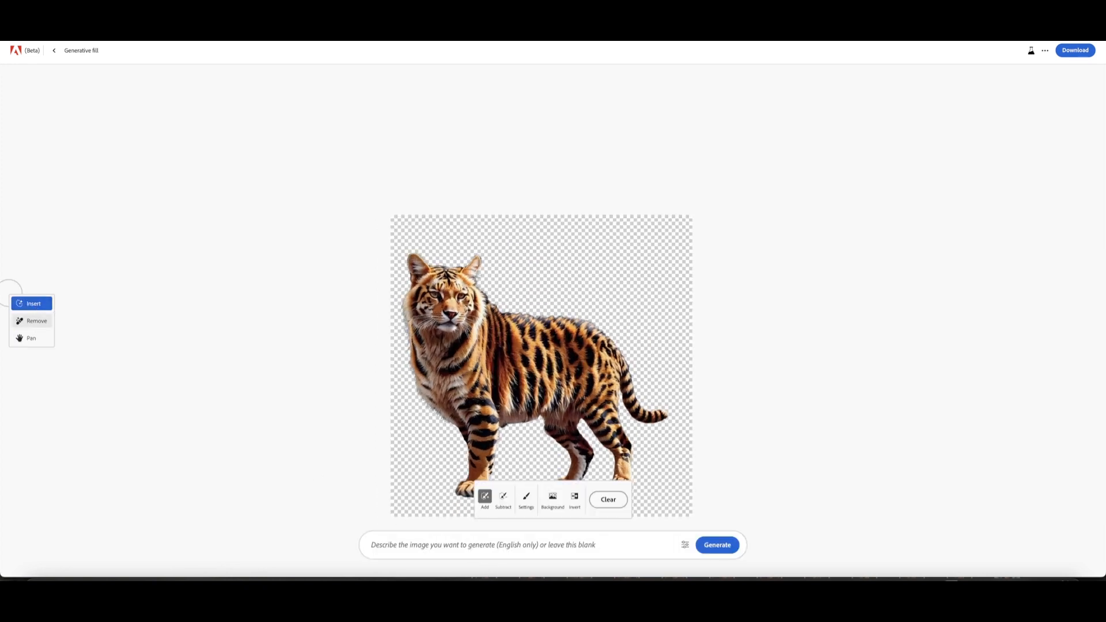
pyautogui.click(516, 546)
pyautogui.write('A tiger in Africa savanna grassland round sunset behind the trees')
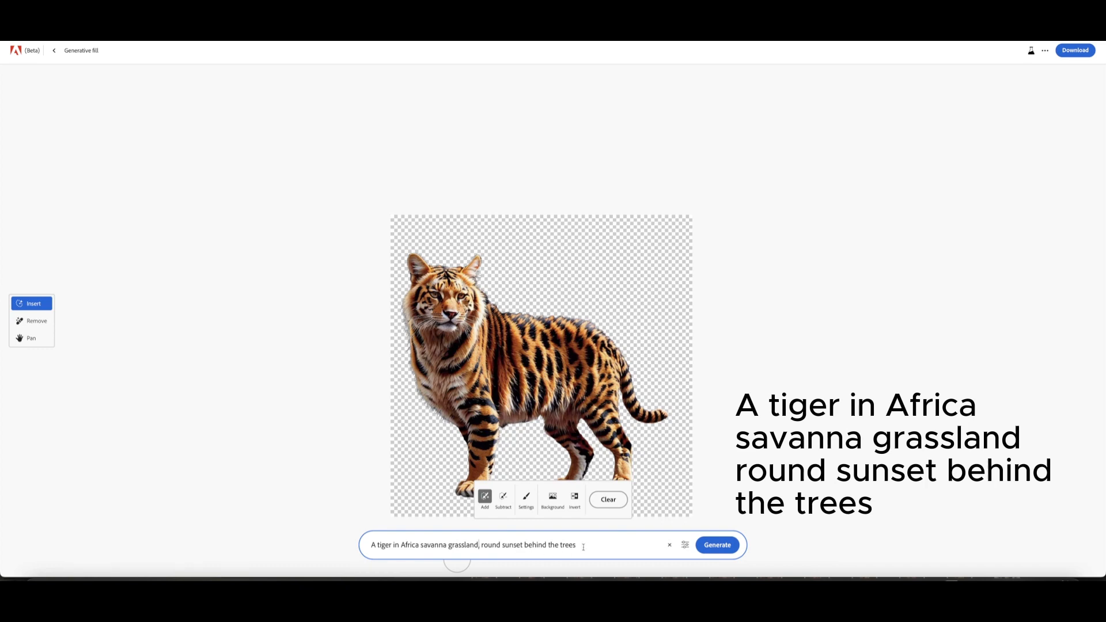
pyautogui.click(718, 545)
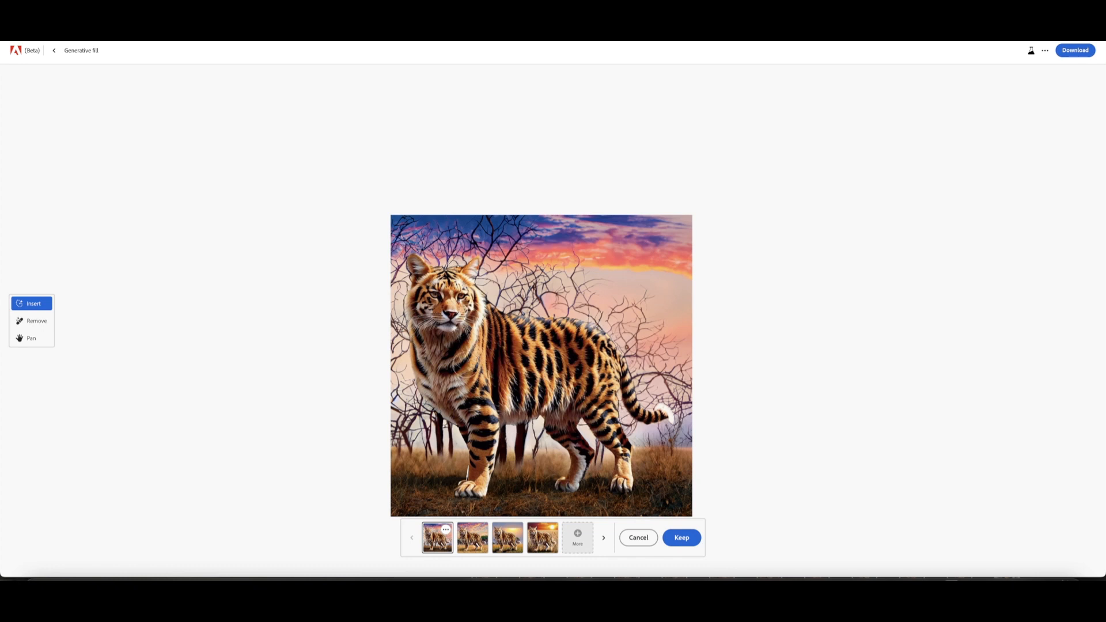
# - Compare the four generated savanna backgrounds for the tiger, viewing each variation from the first through the fourth
pyautogui.scroll(-1, 468, 383)
pyautogui.scroll(3, 468, 383)
pyautogui.scroll(-3, 468, 383)
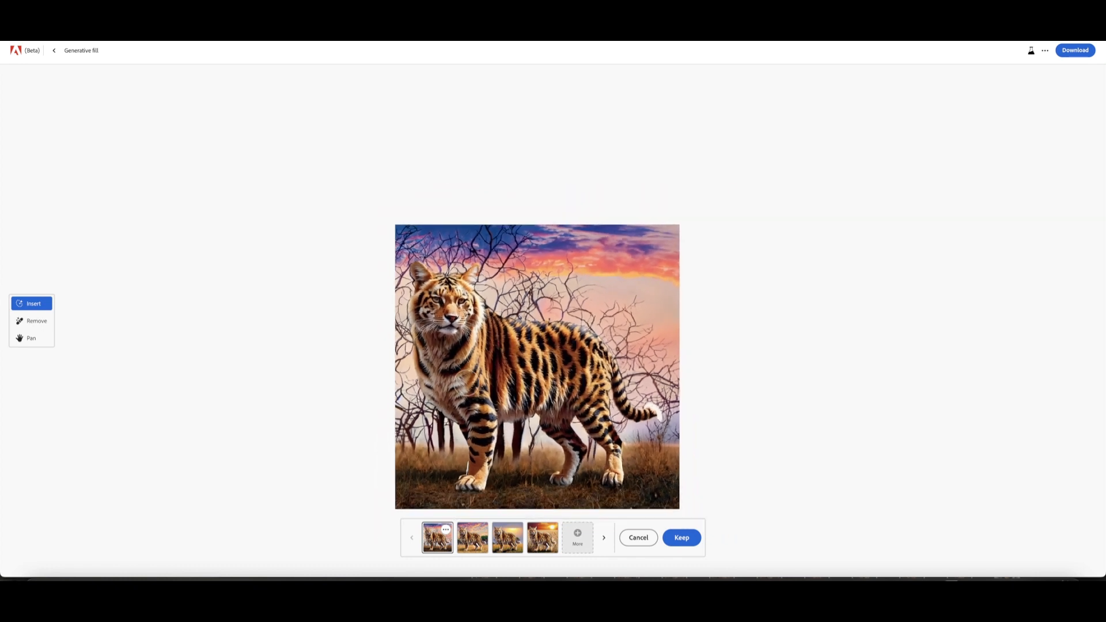
pyautogui.click(476, 545)
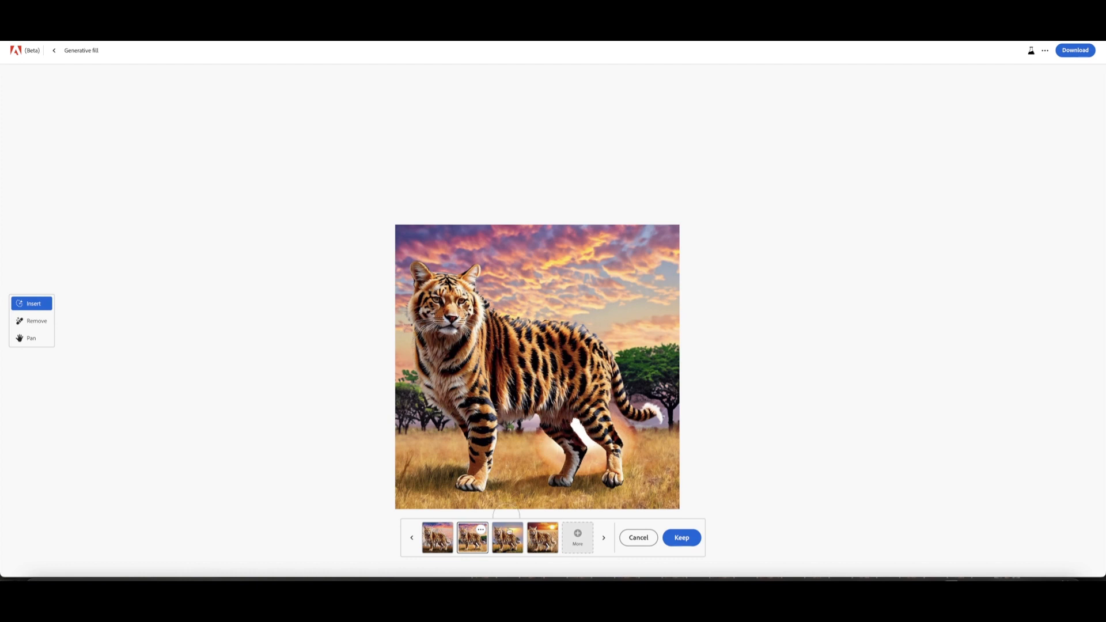
pyautogui.click(511, 539)
pyautogui.click(540, 542)
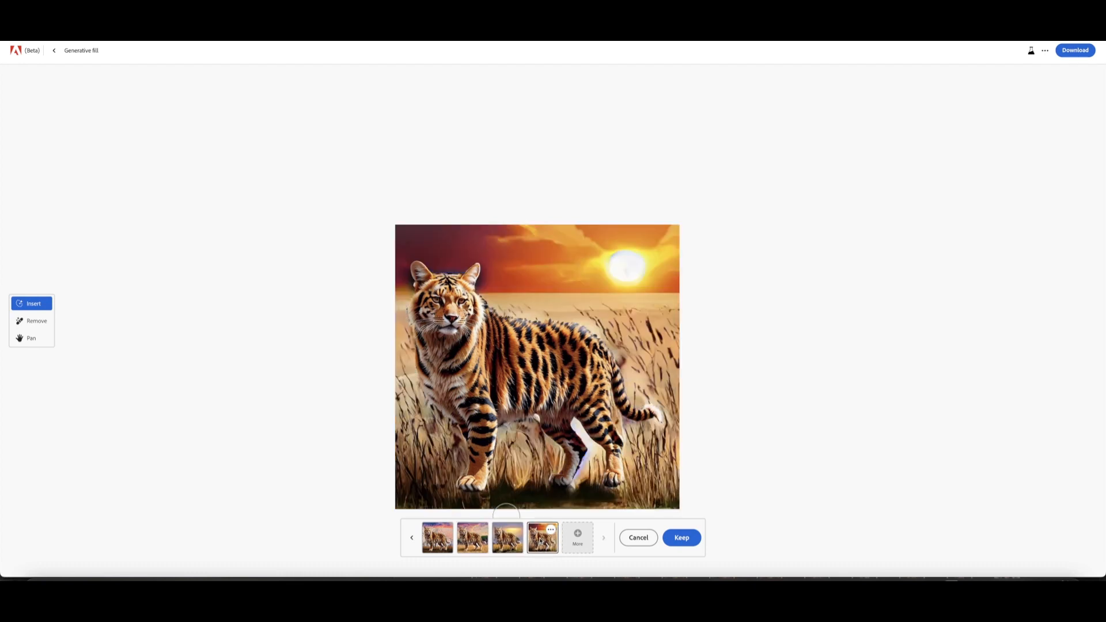
# - Generate more tiger variations, compare them and select the fourth one, with the low sun behind the tiger's back and bare trees
pyautogui.click(578, 538)
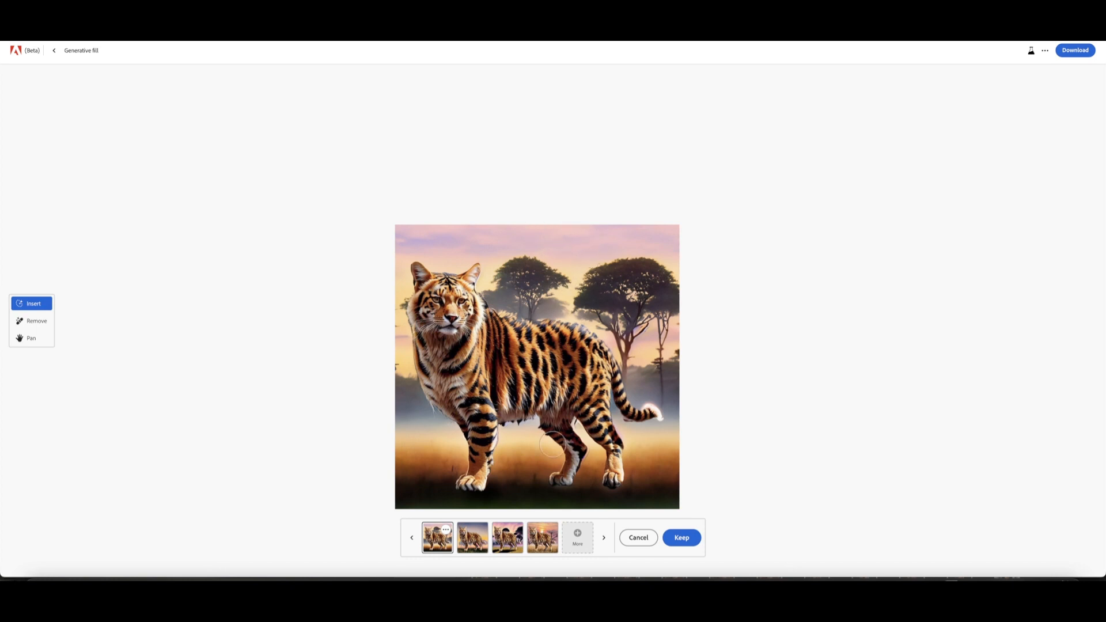
pyautogui.click(476, 542)
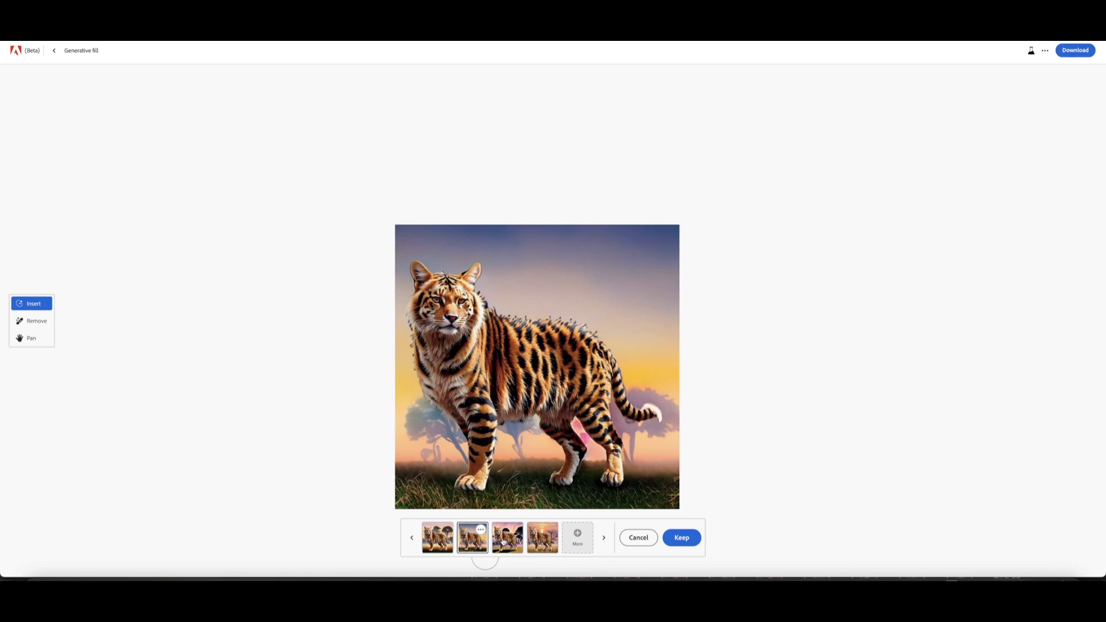
pyautogui.click(503, 542)
pyautogui.click(541, 537)
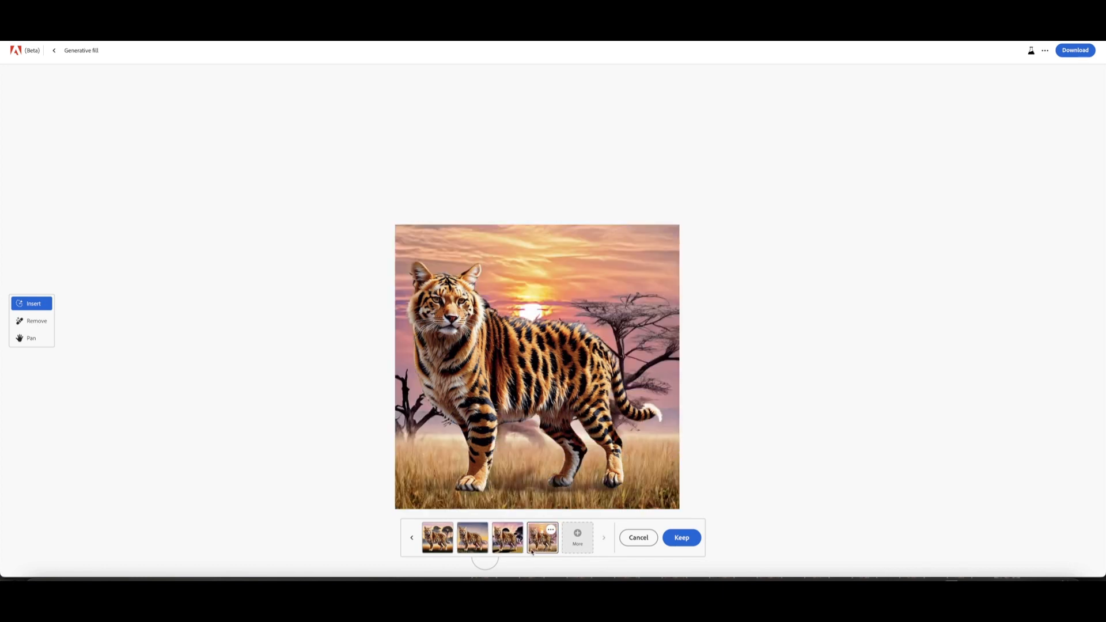